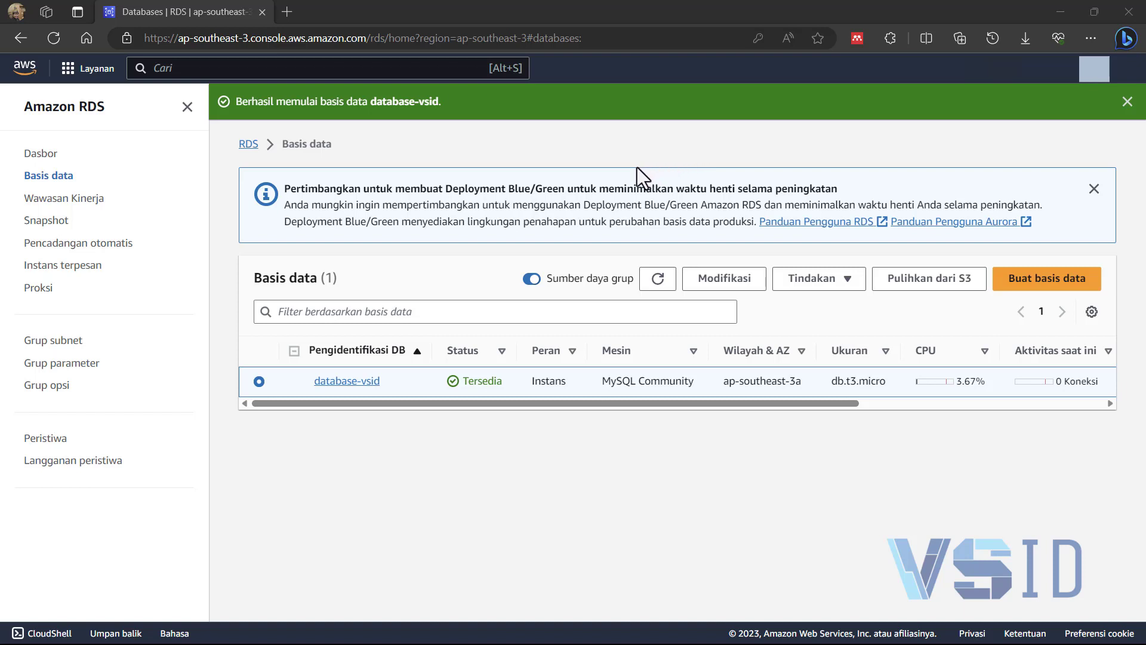
- Open the database-vsid instance and review its maintenance details, automated backup setting and existing snapshots
left_click(347, 380)
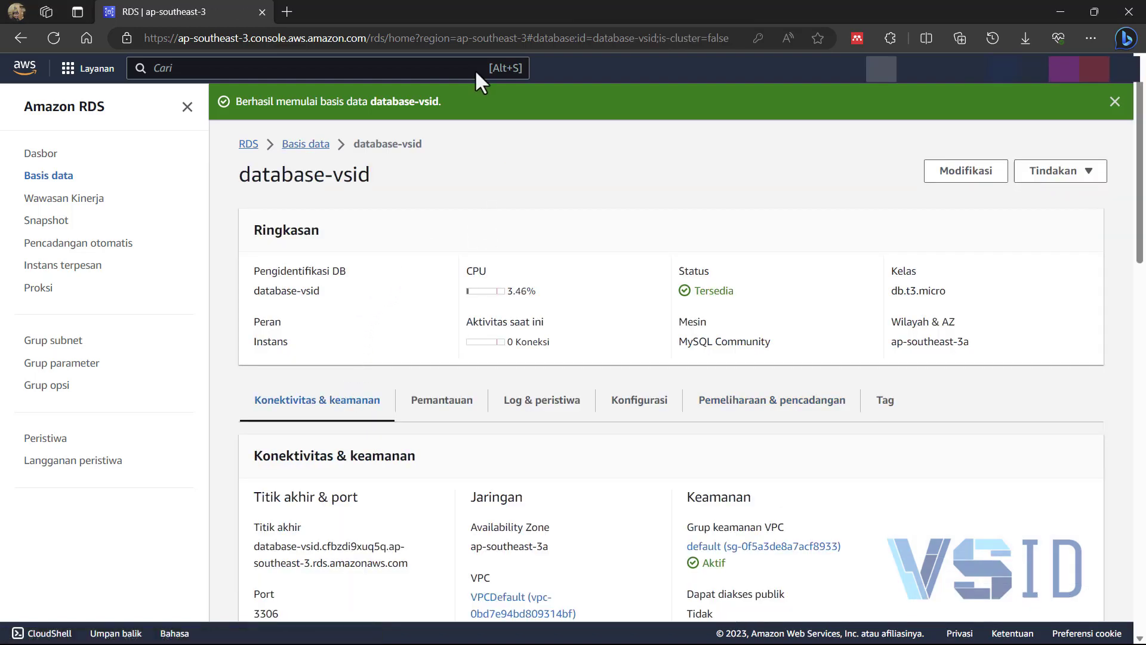
scroll(482, 307, "down", 2)
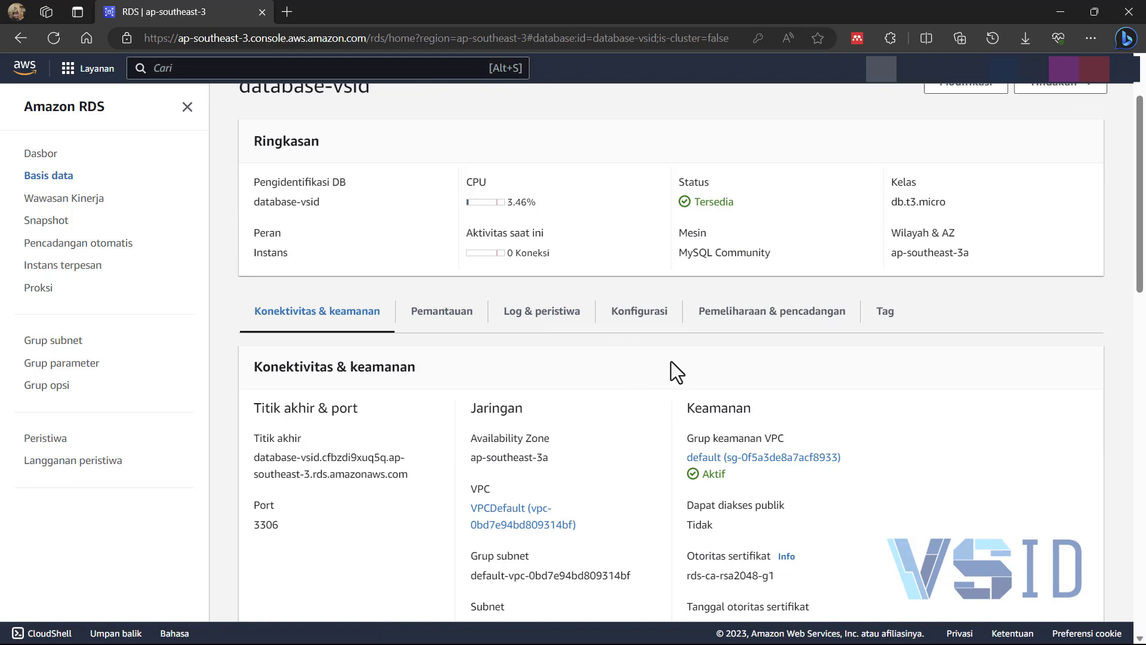
left_click(741, 310)
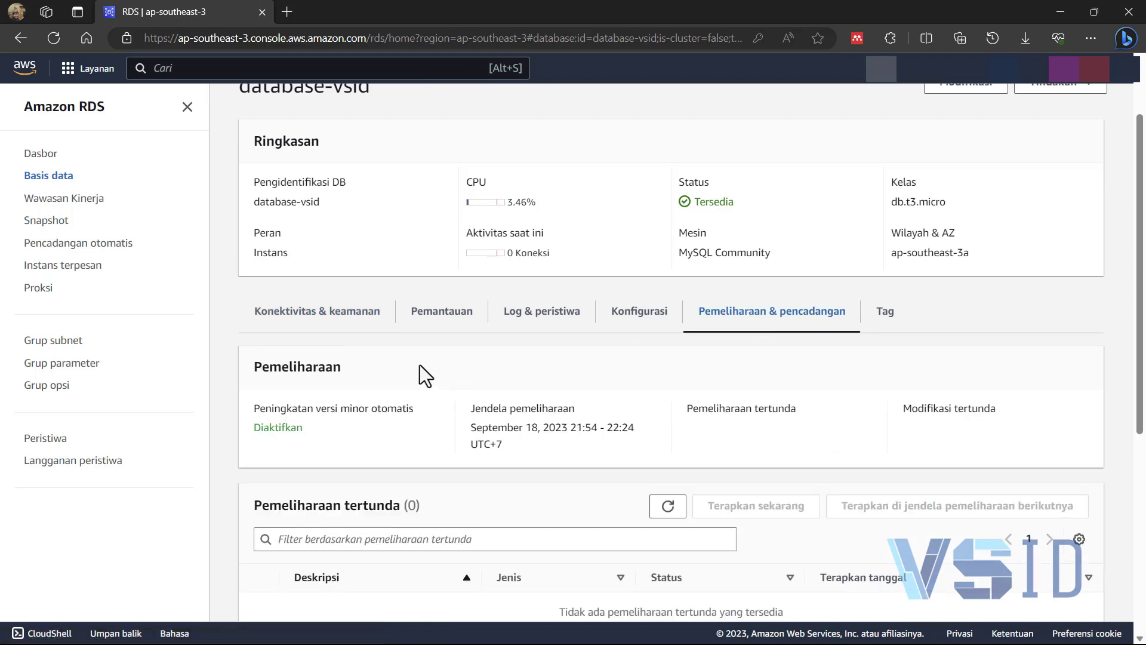
scroll(420, 365, "down", 4)
scroll(425, 376, "down", 2)
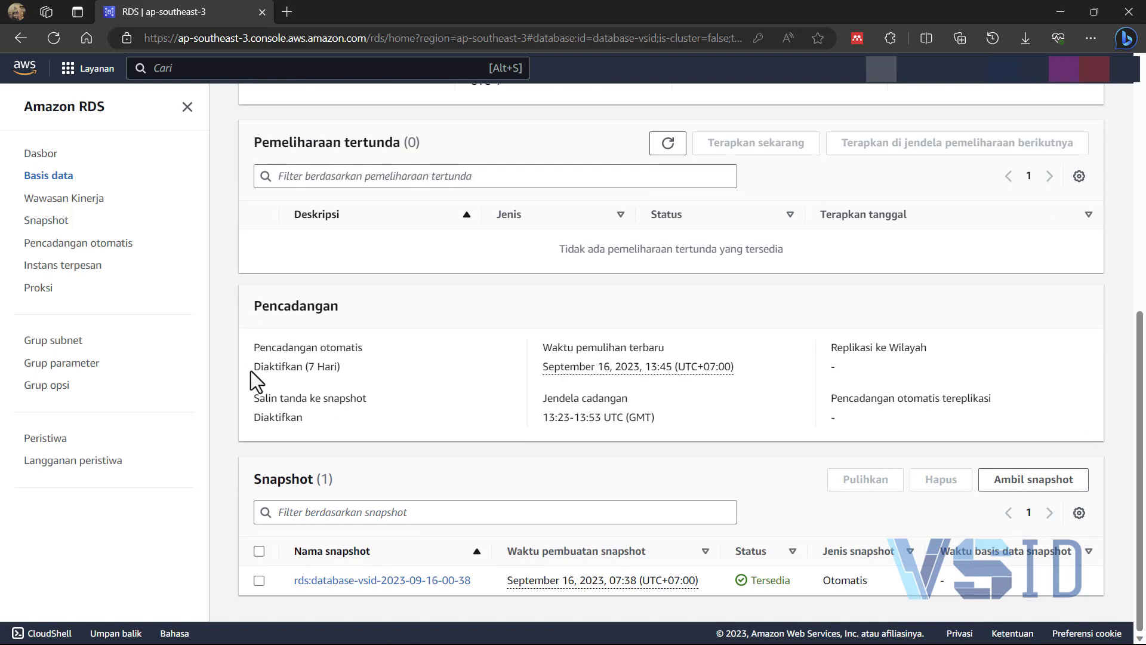
left_click_drag(258, 367, 353, 368)
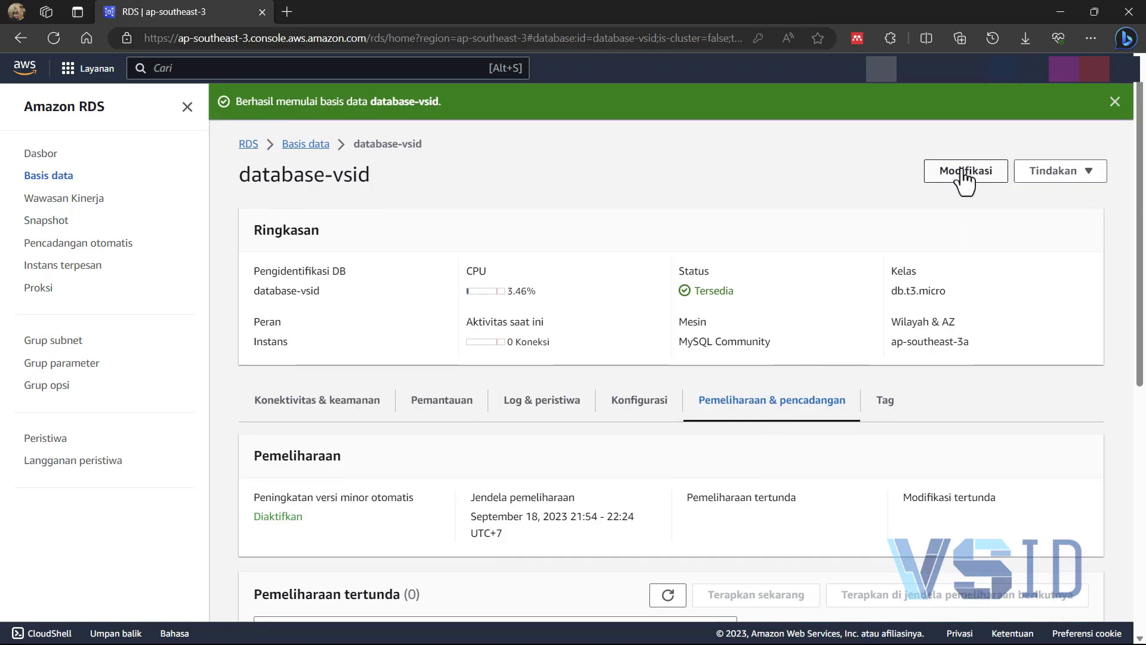
- Start modifying the database-vsid instance and set its automated backup retention period to 1 day
left_click(962, 183)
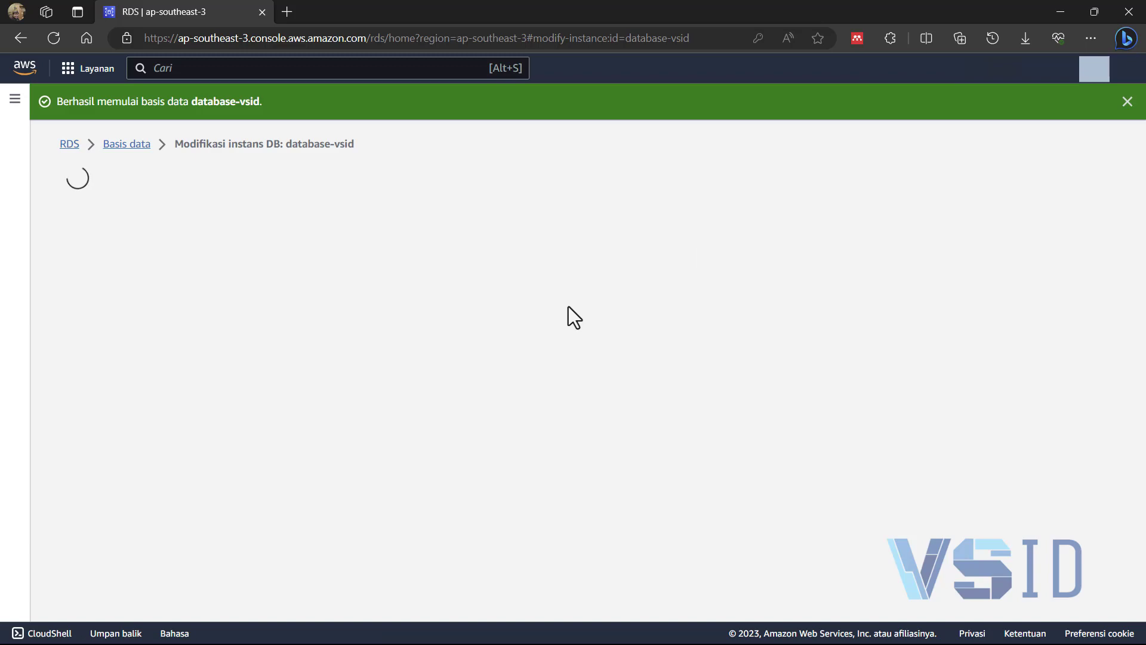
scroll(348, 313, "down", 5)
scroll(348, 313, "down", 8)
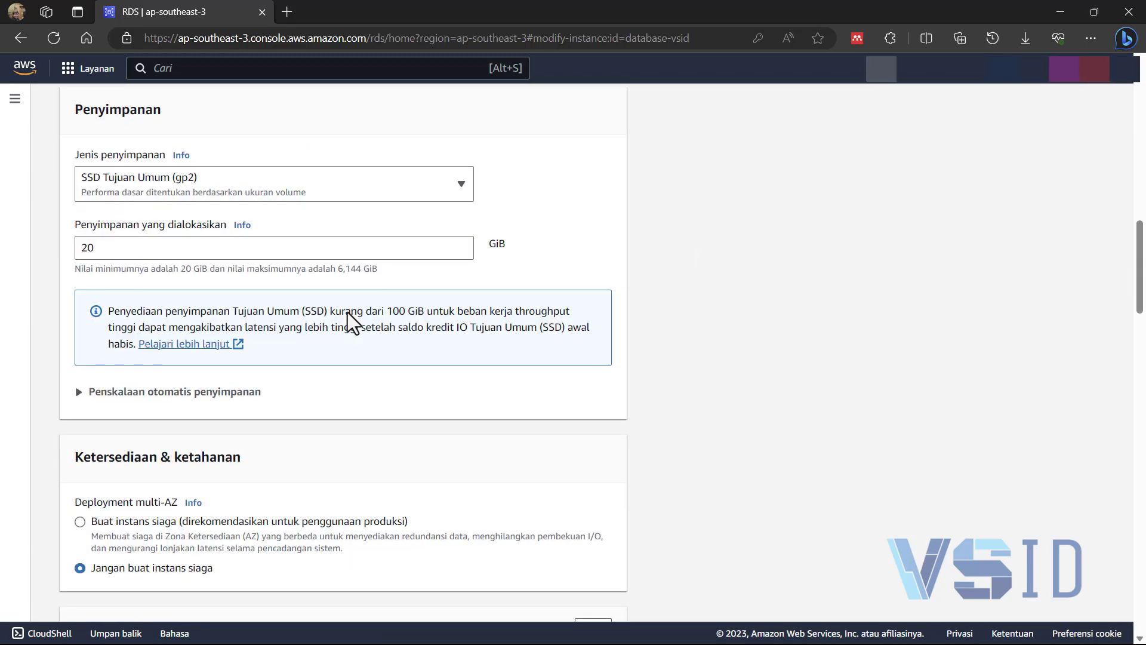
scroll(347, 313, "down", 15)
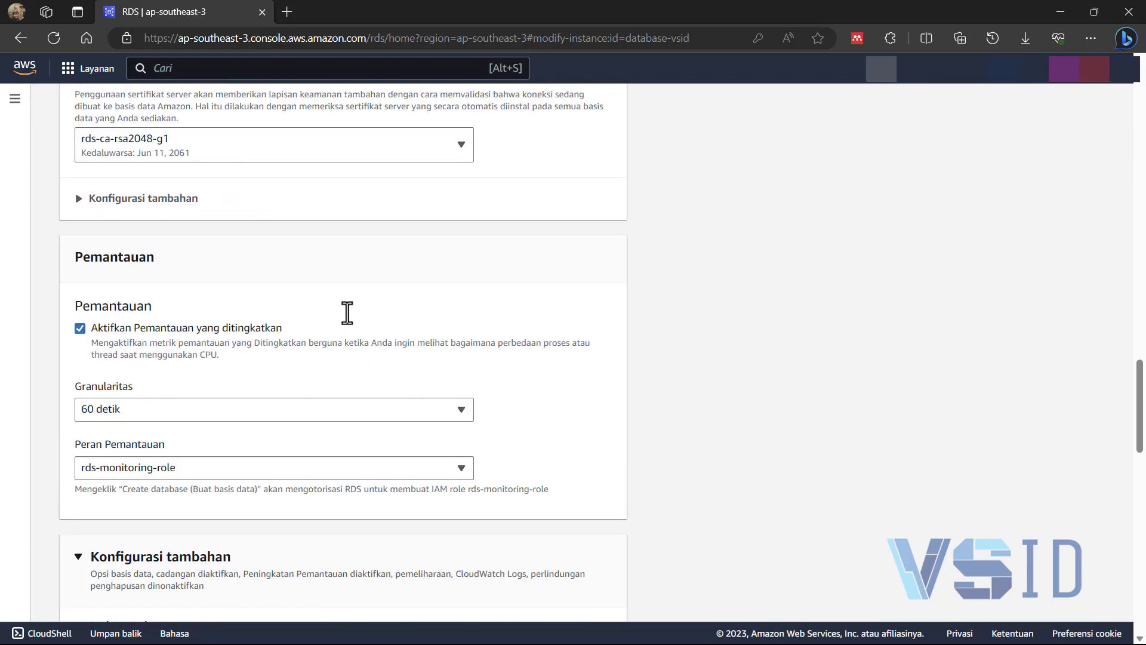
scroll(347, 313, "down", 7)
scroll(347, 313, "down", 6)
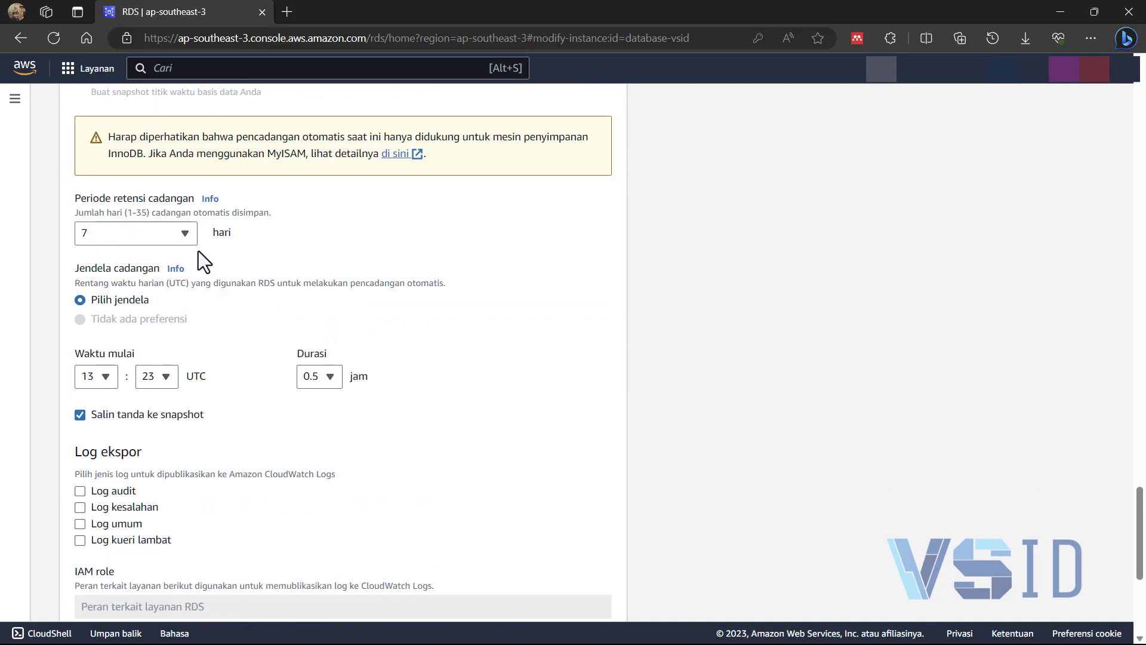
left_click(185, 234)
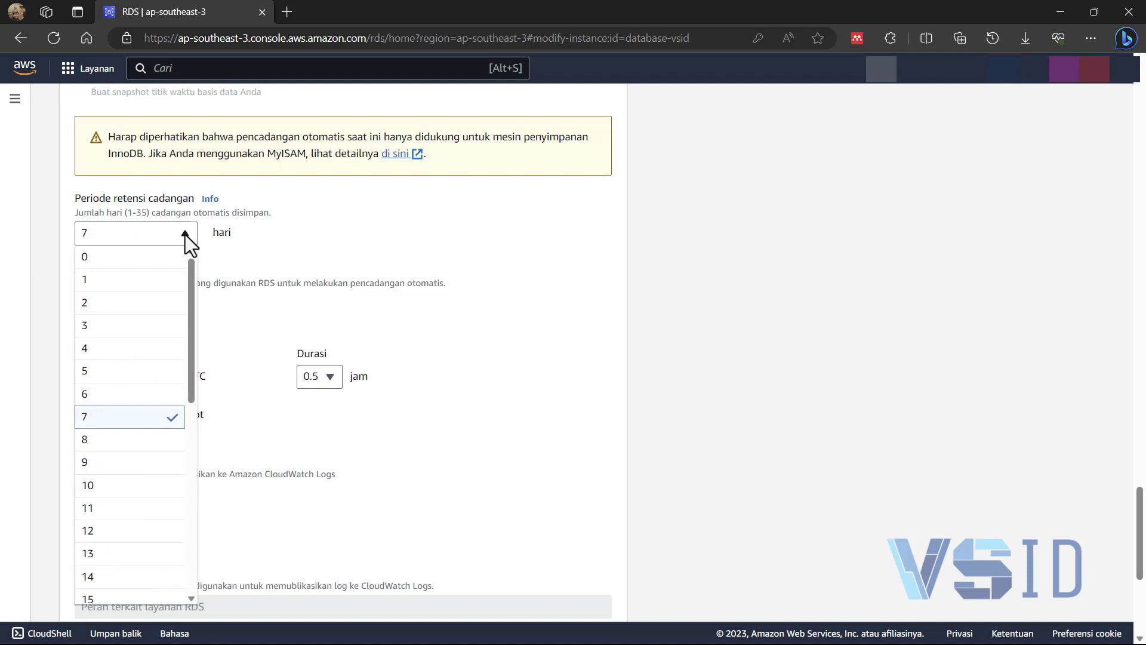
left_click(173, 279)
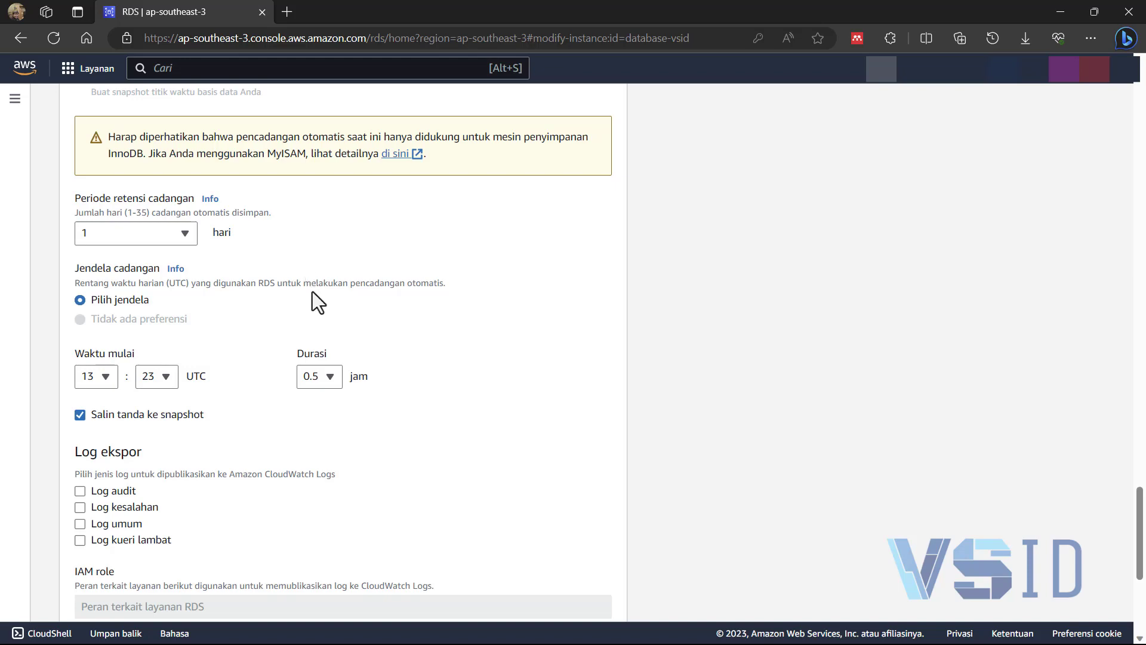
scroll(317, 297, "down", 2)
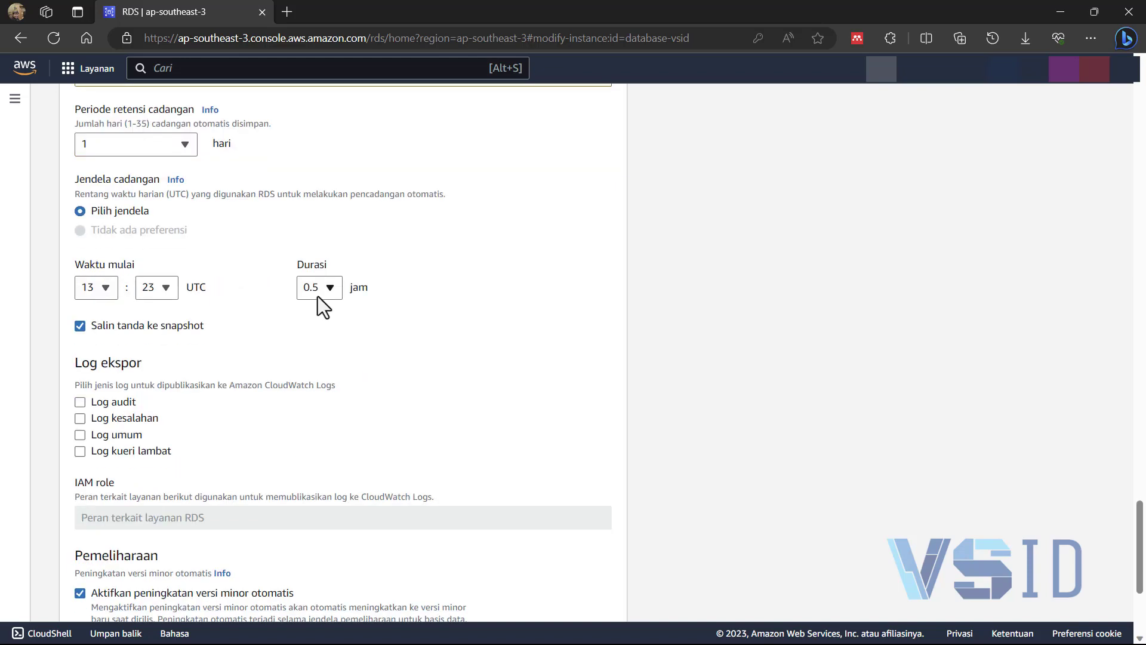
scroll(317, 296, "down", 2)
scroll(325, 307, "up", 4)
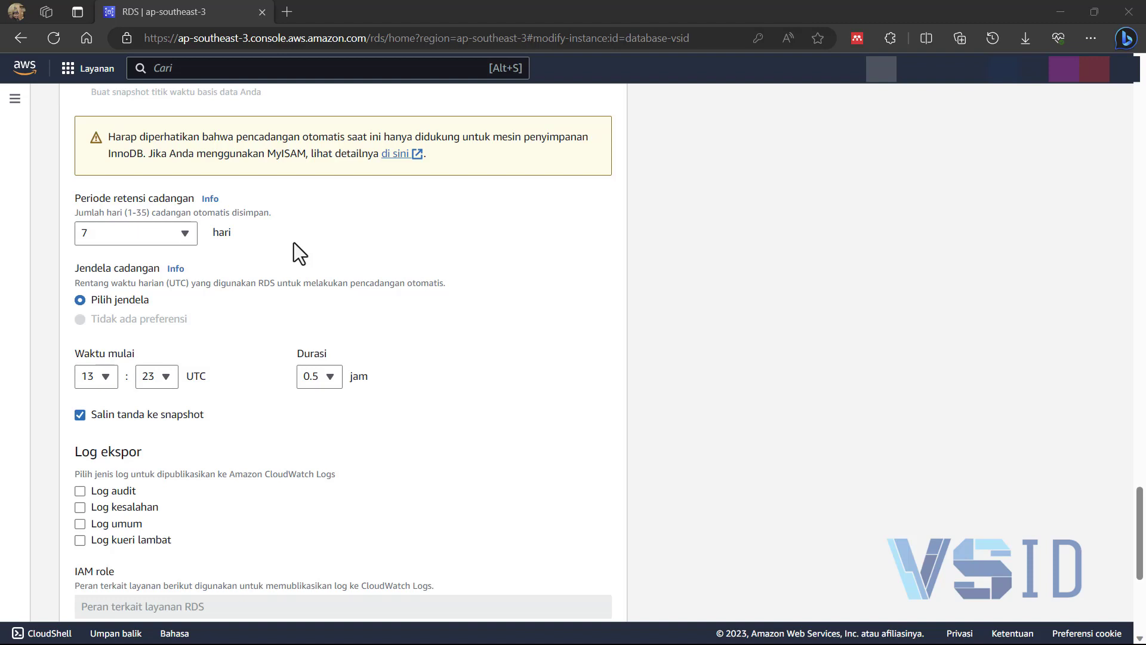
- Set the backup retention period to 35 days and check the start hour options of the backup window
left_click(167, 238)
scroll(135, 522, "down", 7)
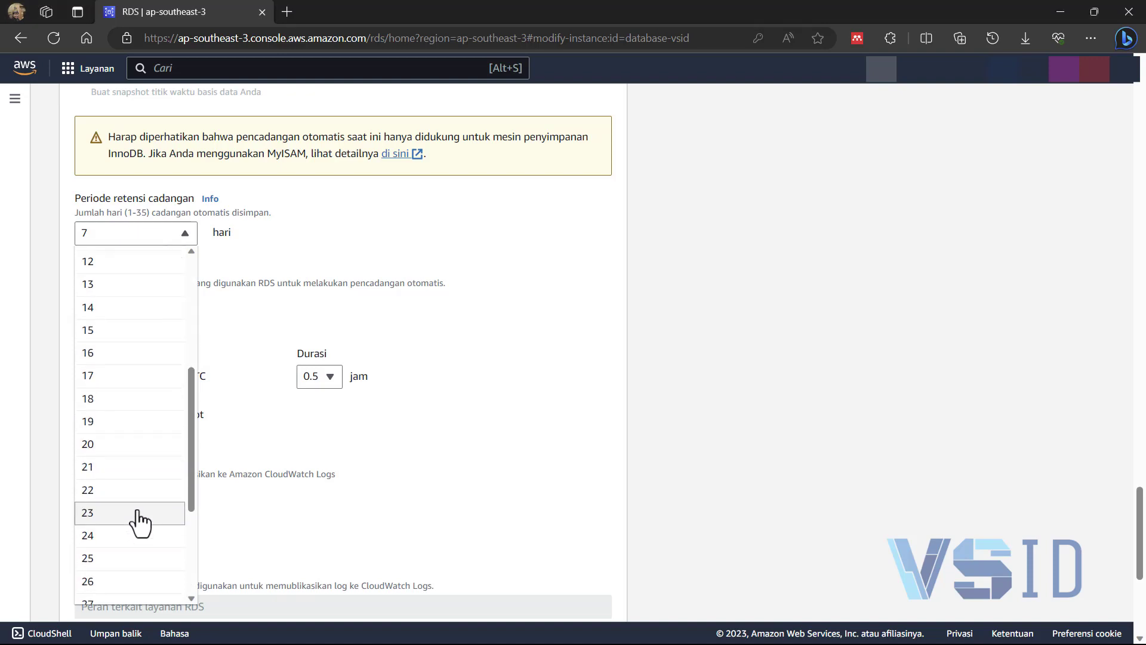
left_click(133, 591)
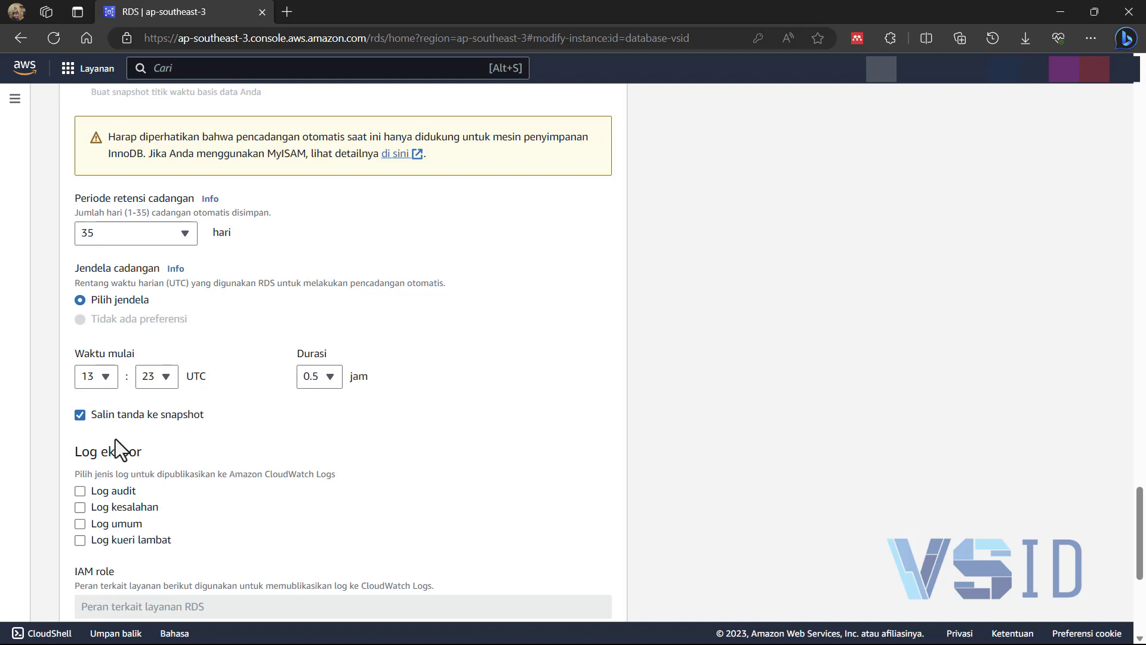
left_click(108, 377)
left_click(108, 375)
scroll(307, 341, "down", 3)
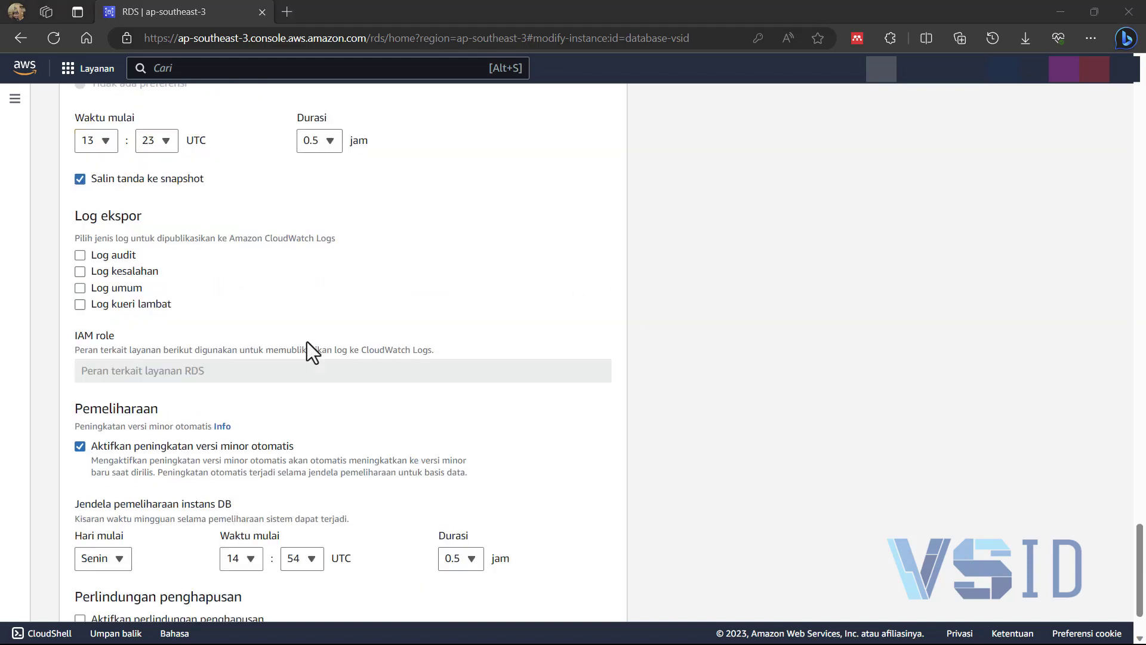
scroll(307, 342, "up", 1)
scroll(292, 338, "up", 3)
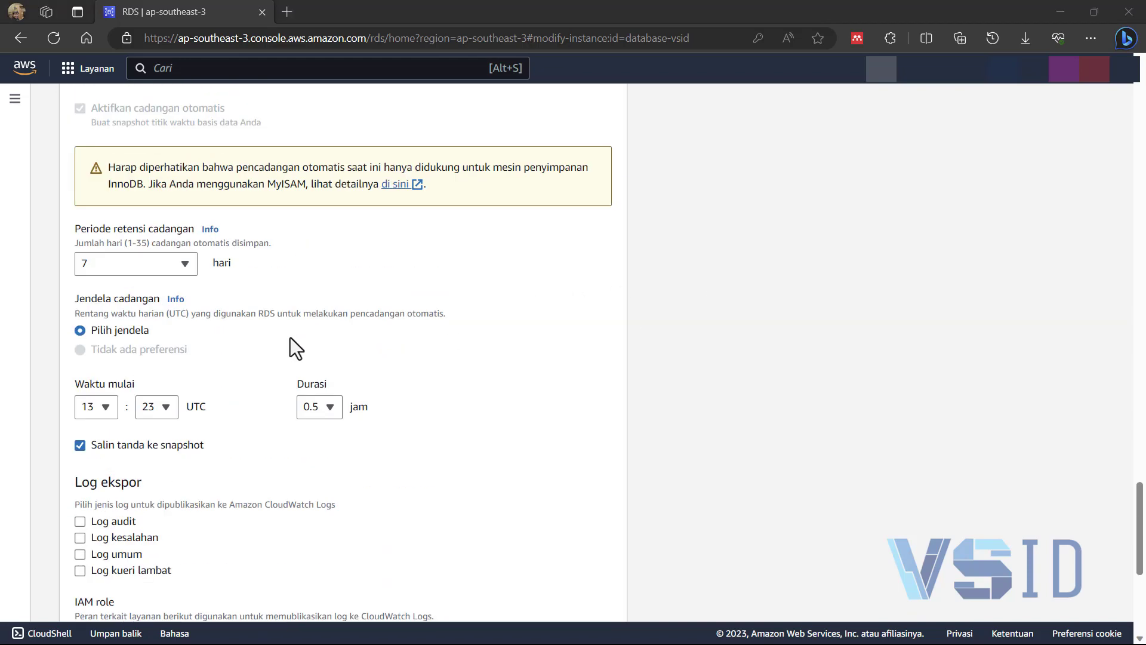
- Choose 35 days as the backup retention period, then return to the database list without saving the modification
left_click(186, 264)
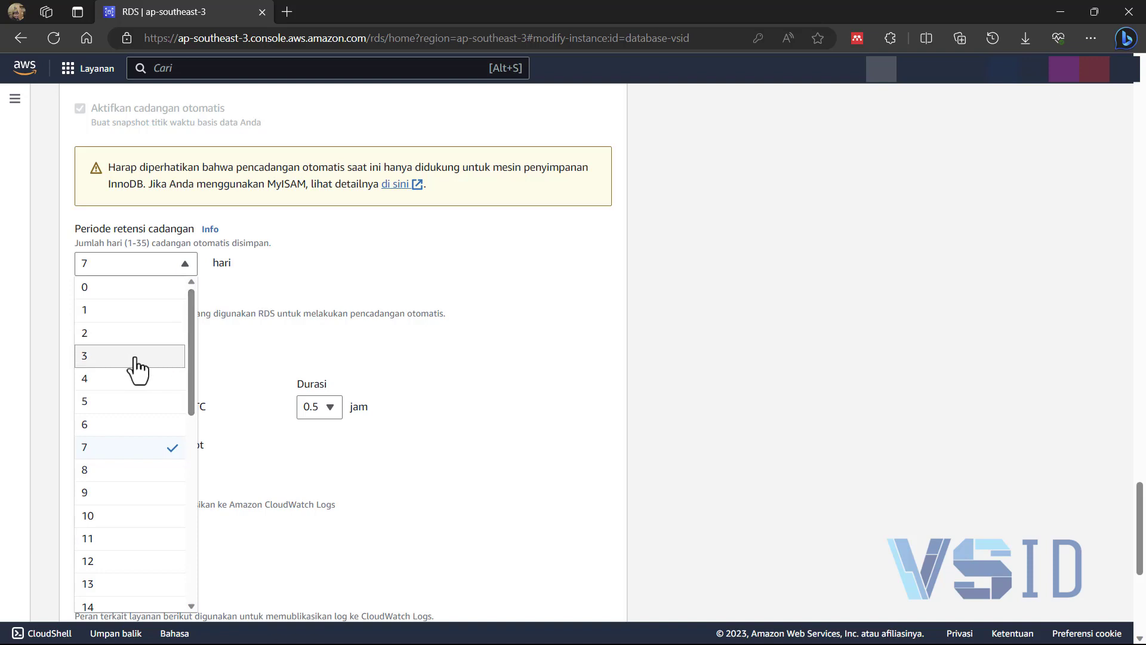
scroll(139, 363, "down", 3)
scroll(141, 361, "down", 5)
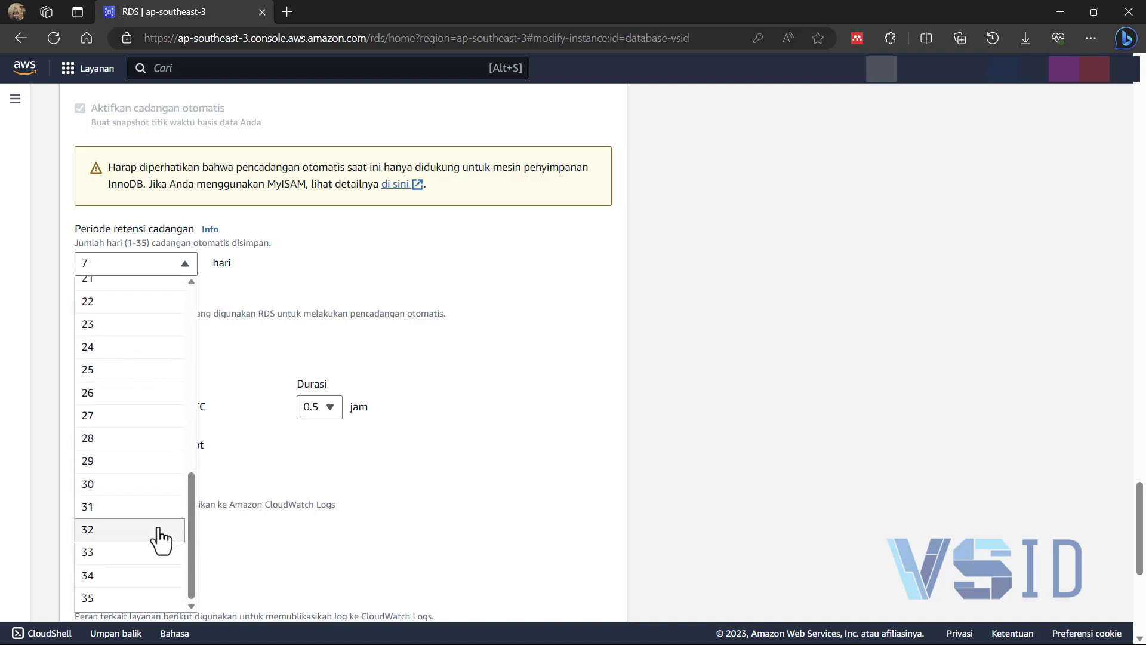
left_click(158, 599)
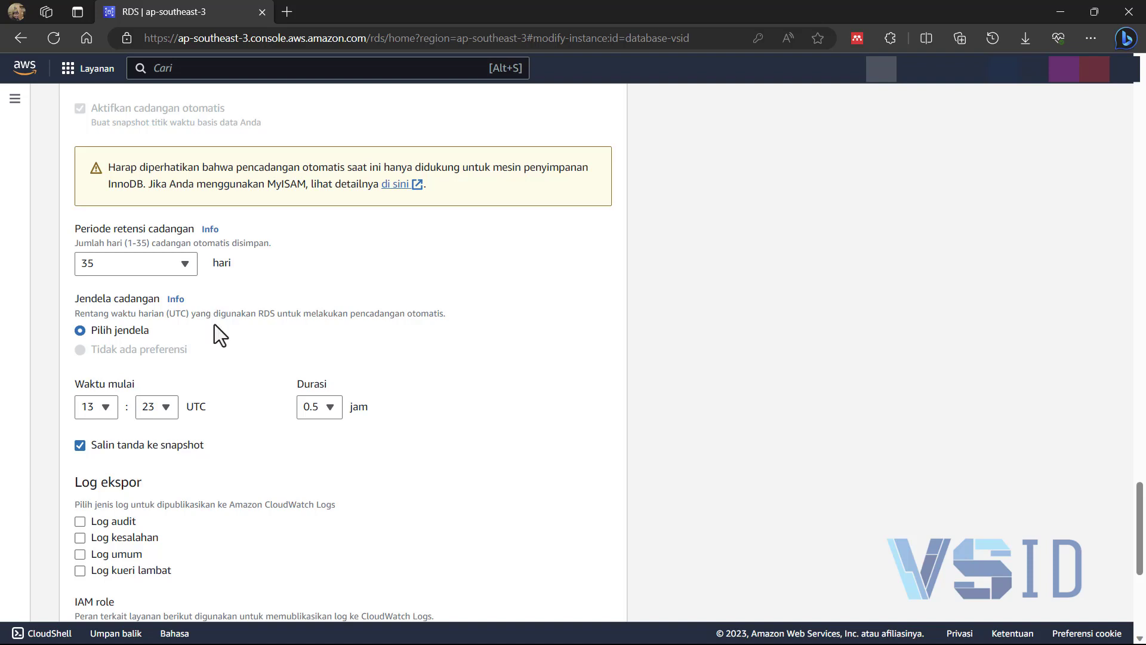
scroll(214, 324, "down", 2)
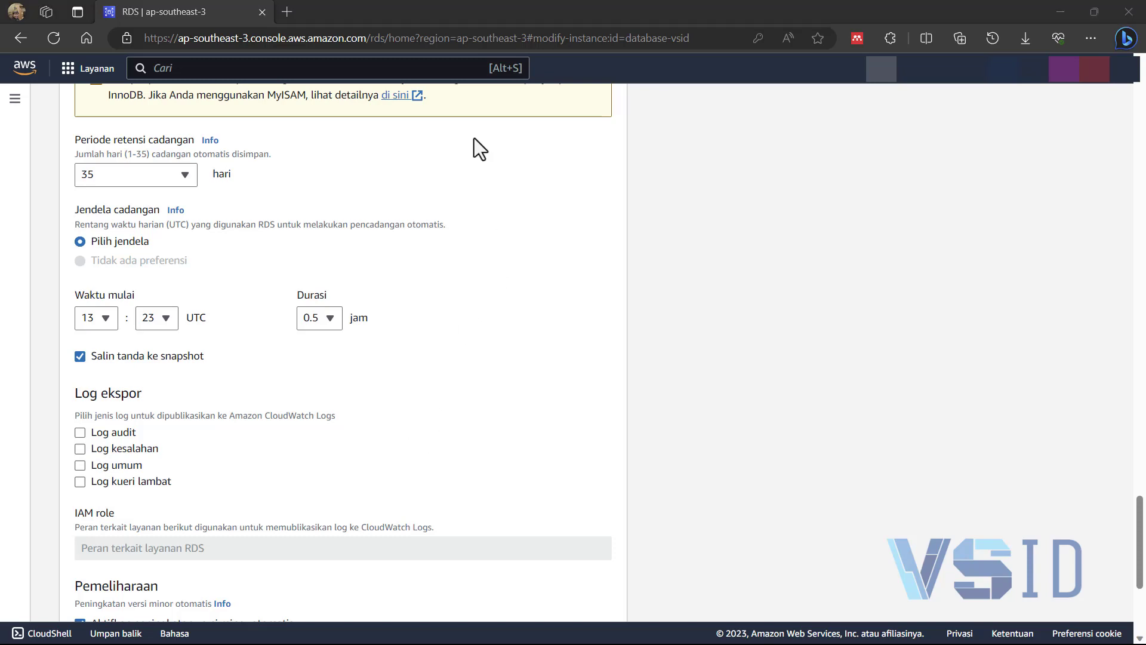
scroll(218, 262, "up", 20)
scroll(217, 263, "up", 4)
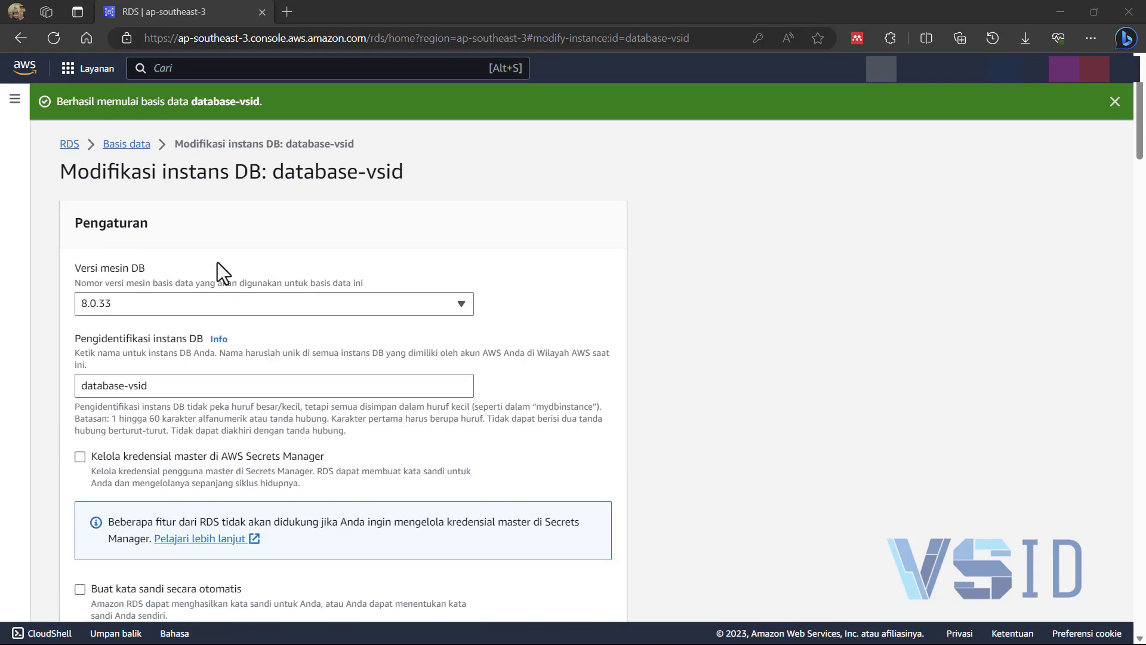
left_click(117, 146)
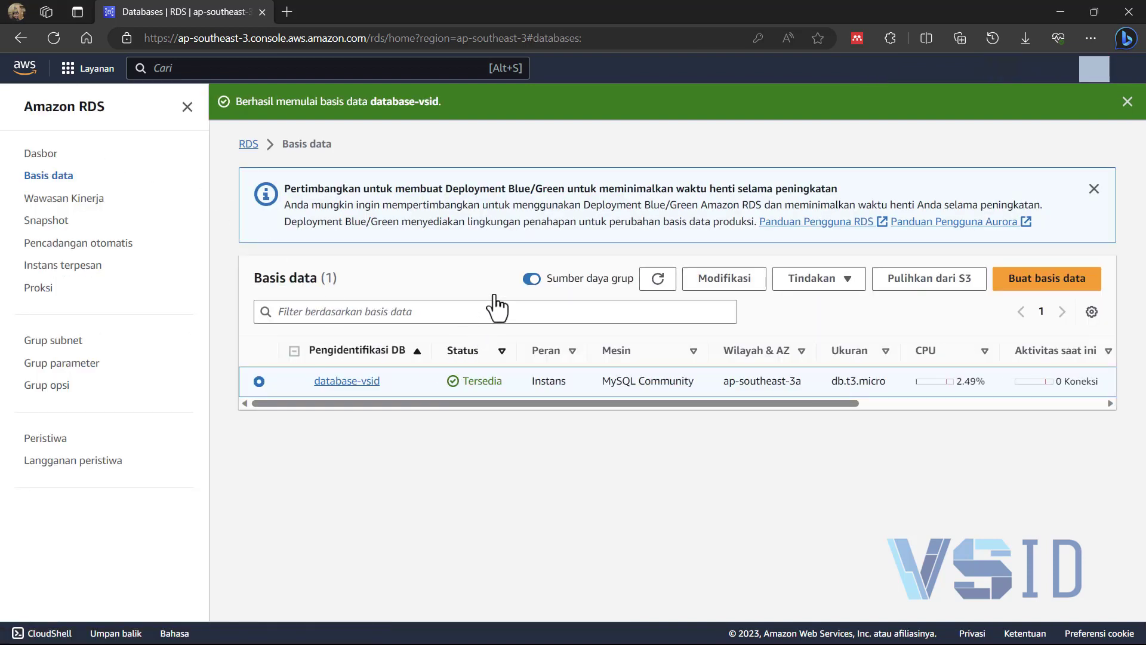
- Start creating a read replica of database-vsid and enter database-vsid-r as its DB instance identifier
left_click(830, 290)
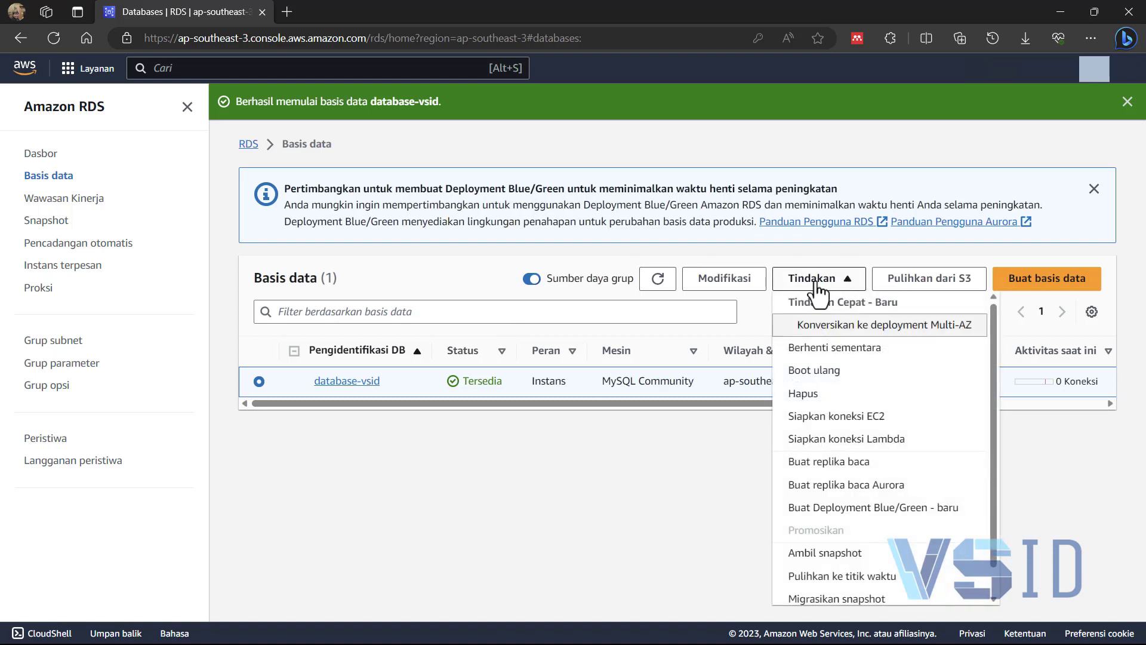
left_click(834, 462)
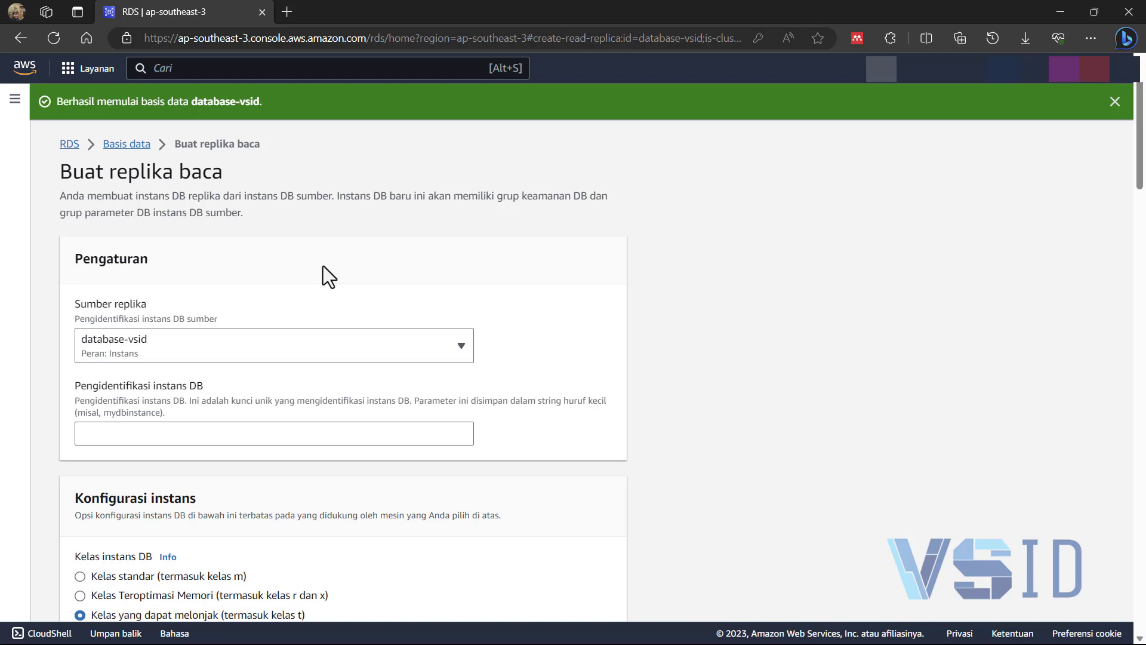
left_click(114, 432)
type("da")
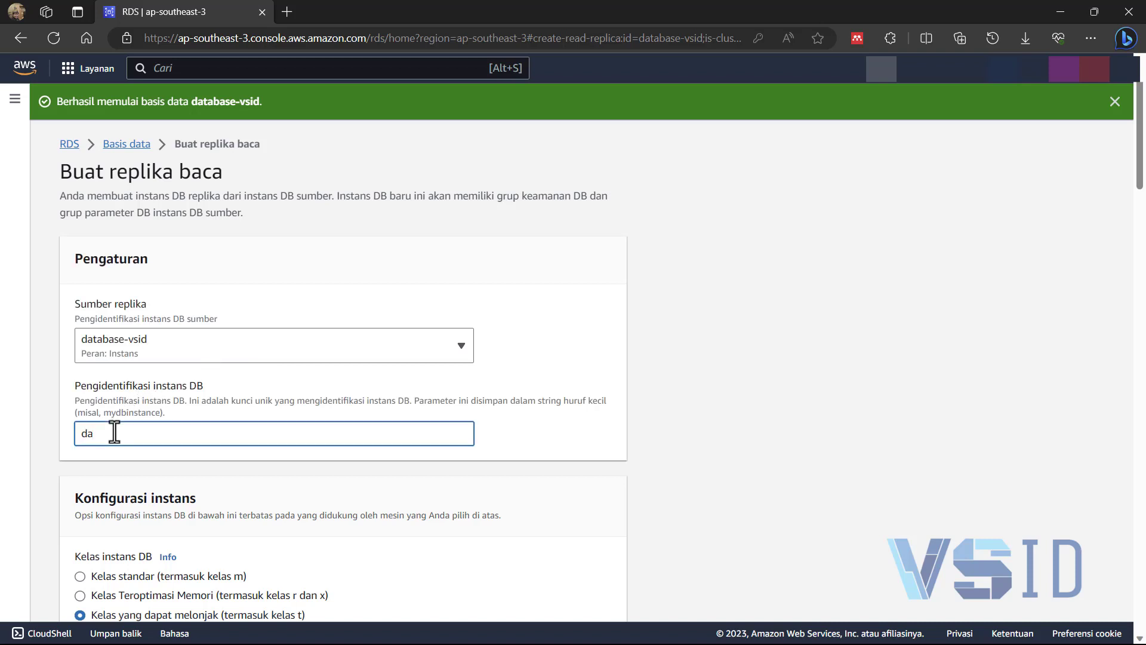
type("tabase-vsid-r")
scroll(281, 419, "down", 2)
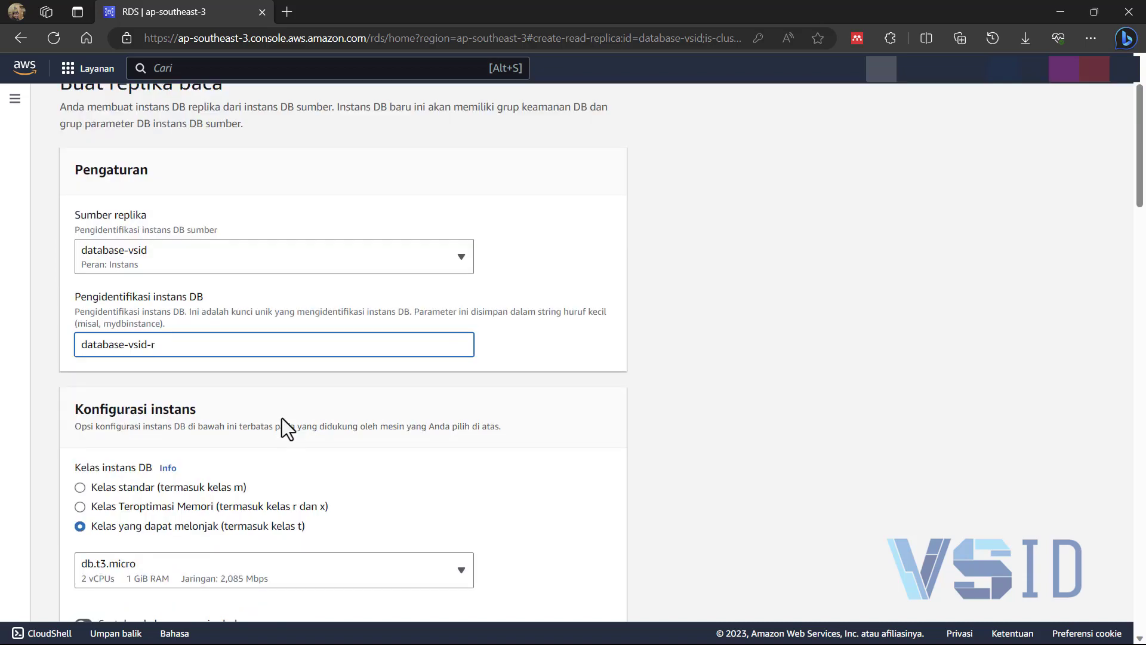
- Review the replica's DB instance class and storage settings, and check the available destination regions
scroll(289, 357, "down", 2)
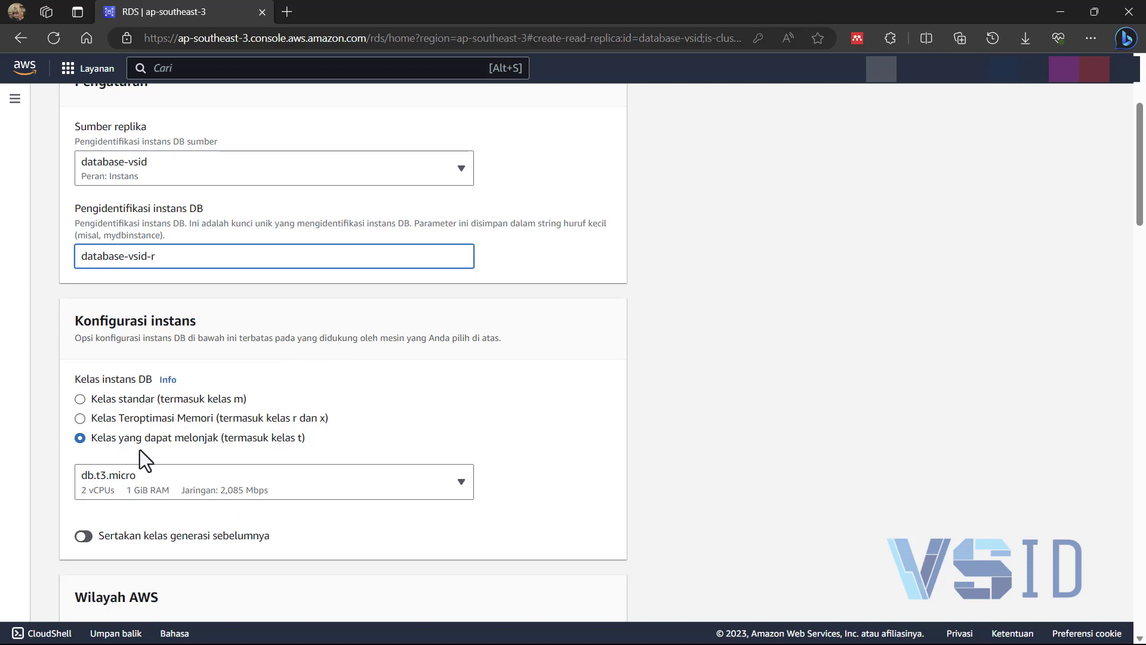
scroll(247, 425, "down", 2)
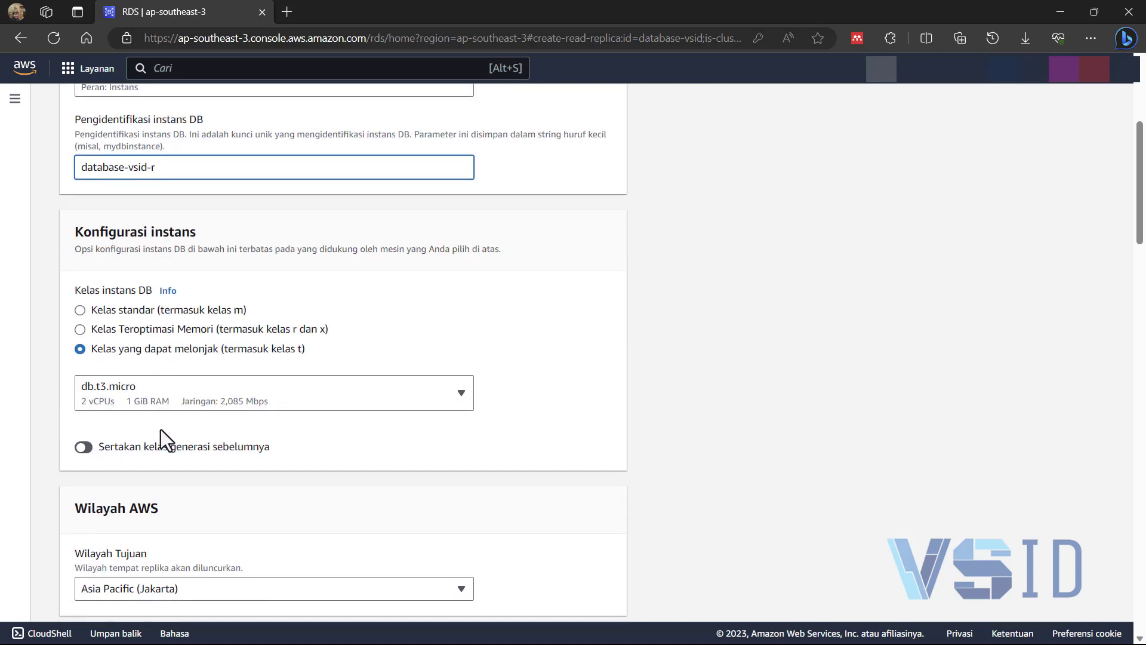
scroll(321, 442, "down", 4)
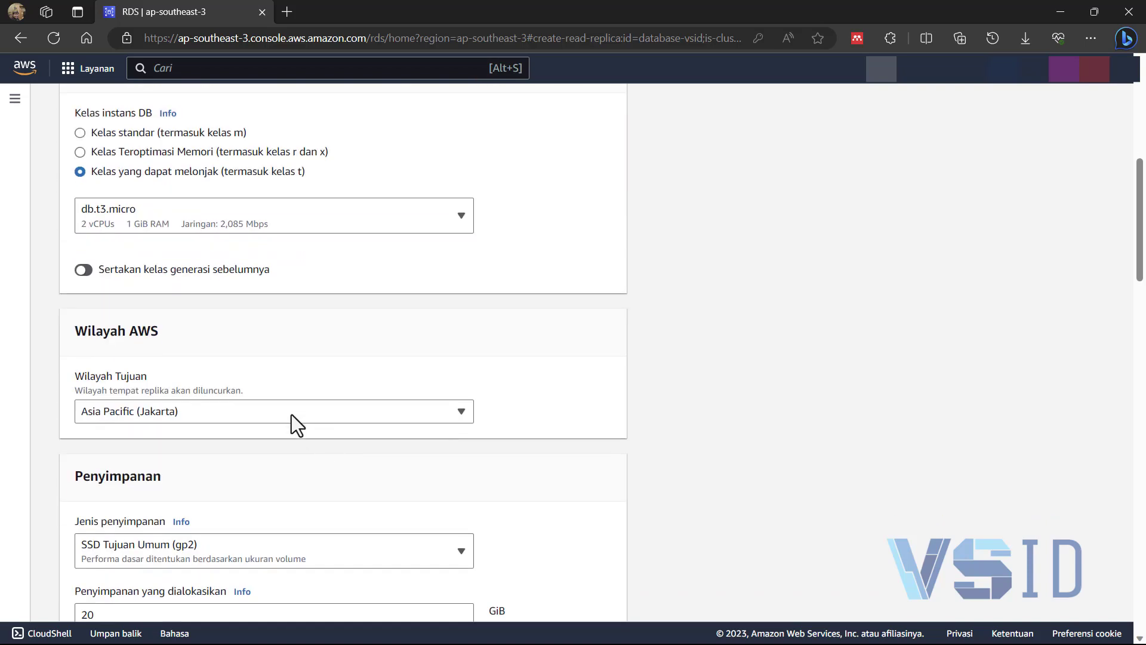
scroll(239, 394, "down", 2)
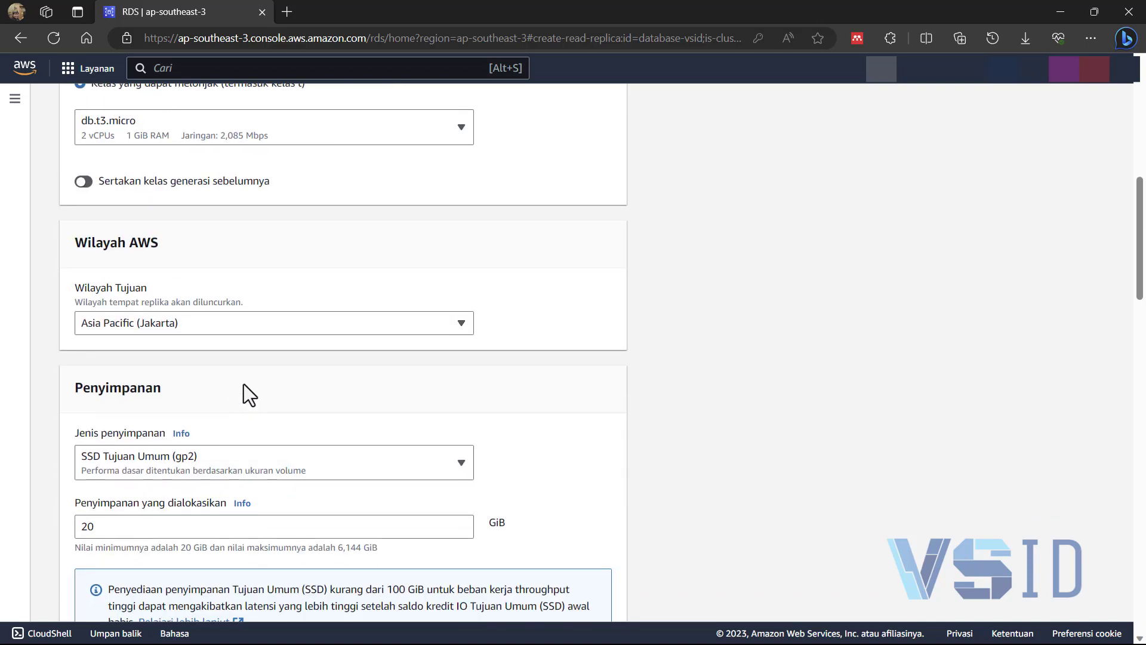
left_click(263, 325)
left_click(262, 324)
- Examine the replica's deployment options, network type, DB subnet group choices and public access settings
scroll(351, 332, "down", 7)
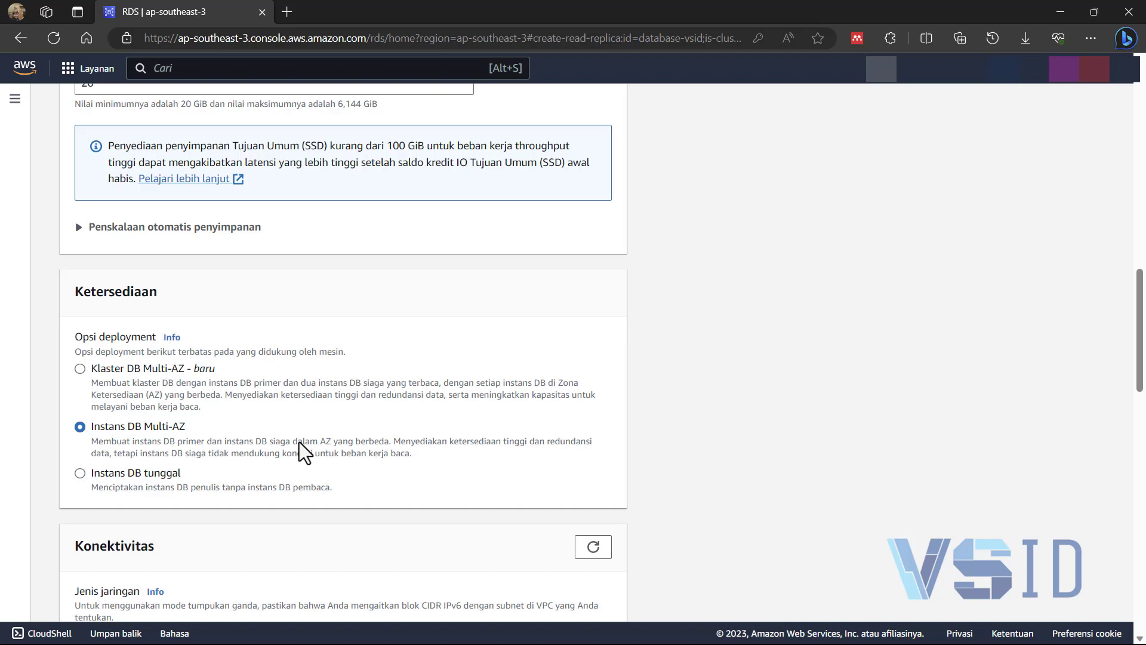
scroll(287, 442, "down", 2)
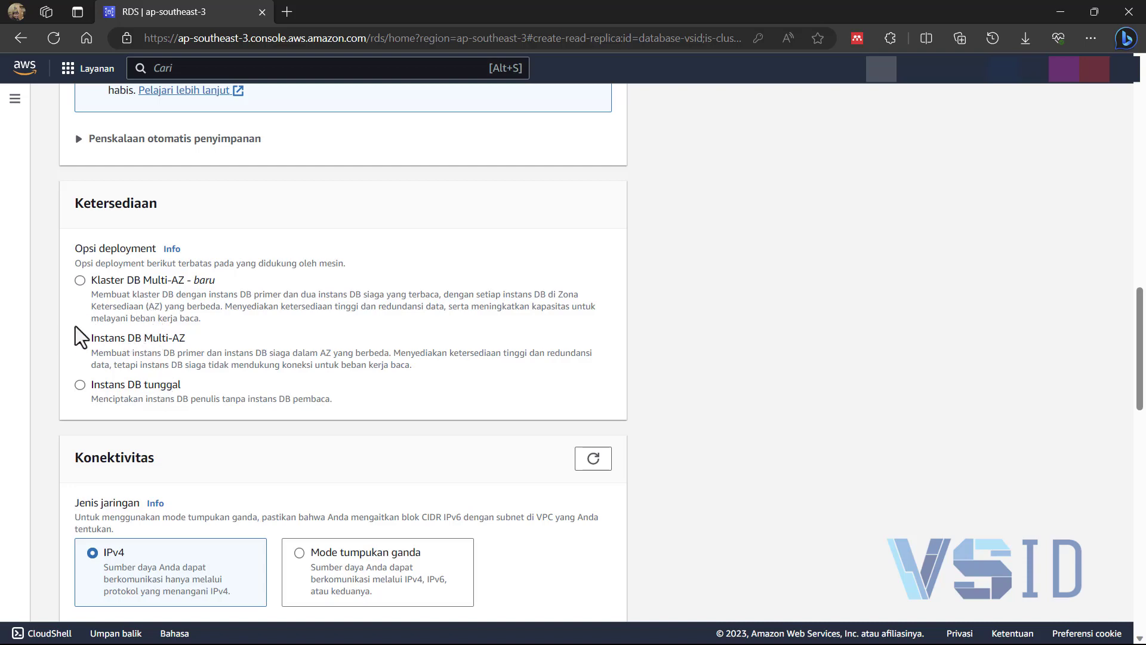
scroll(96, 341, "down", 2)
scroll(99, 338, "down", 3)
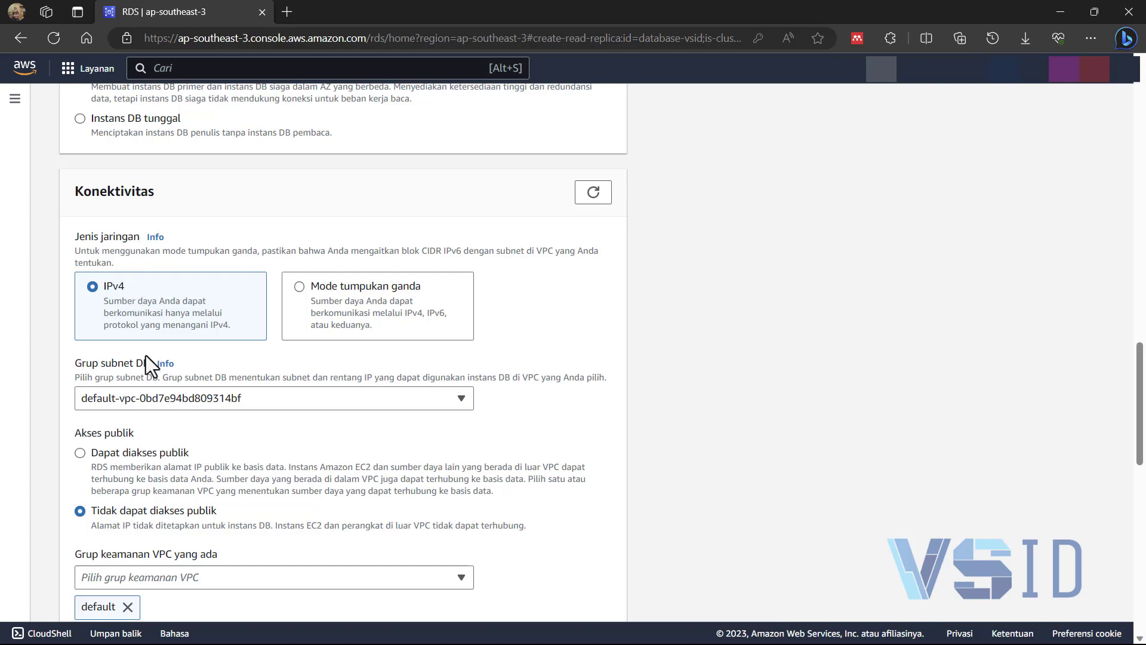
left_click(168, 403)
left_click(287, 398)
scroll(234, 447, "down", 3)
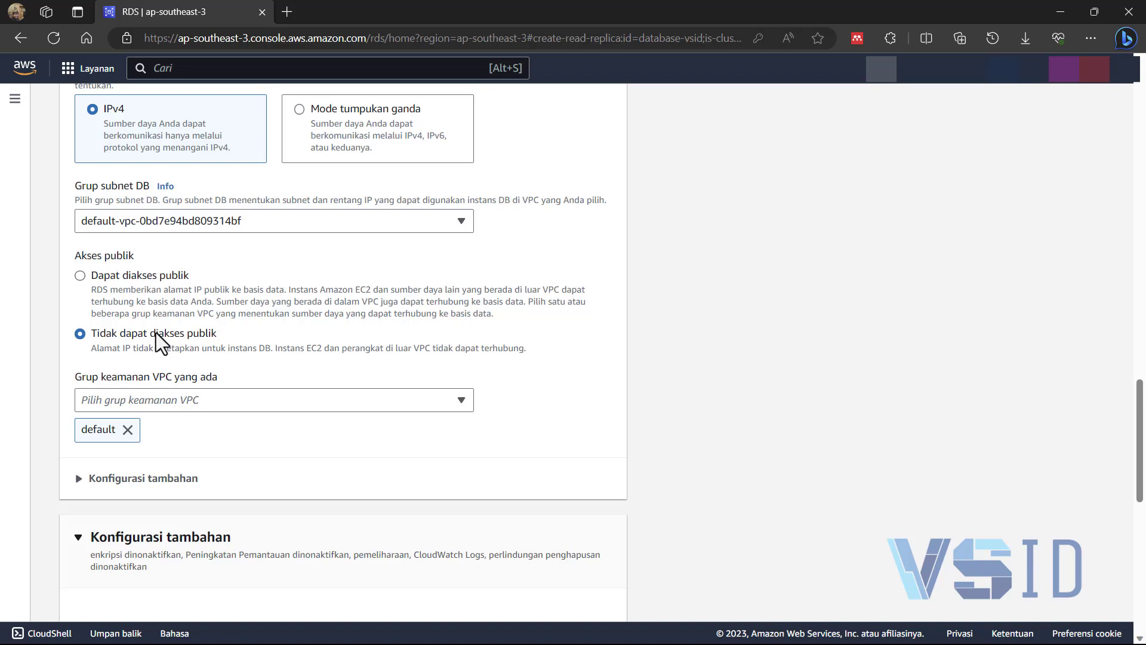
- Review the remaining security, encryption, monitoring, log export and maintenance settings, and create the read replica with automatic minor version upgrades enabled
scroll(157, 338, "down", 3)
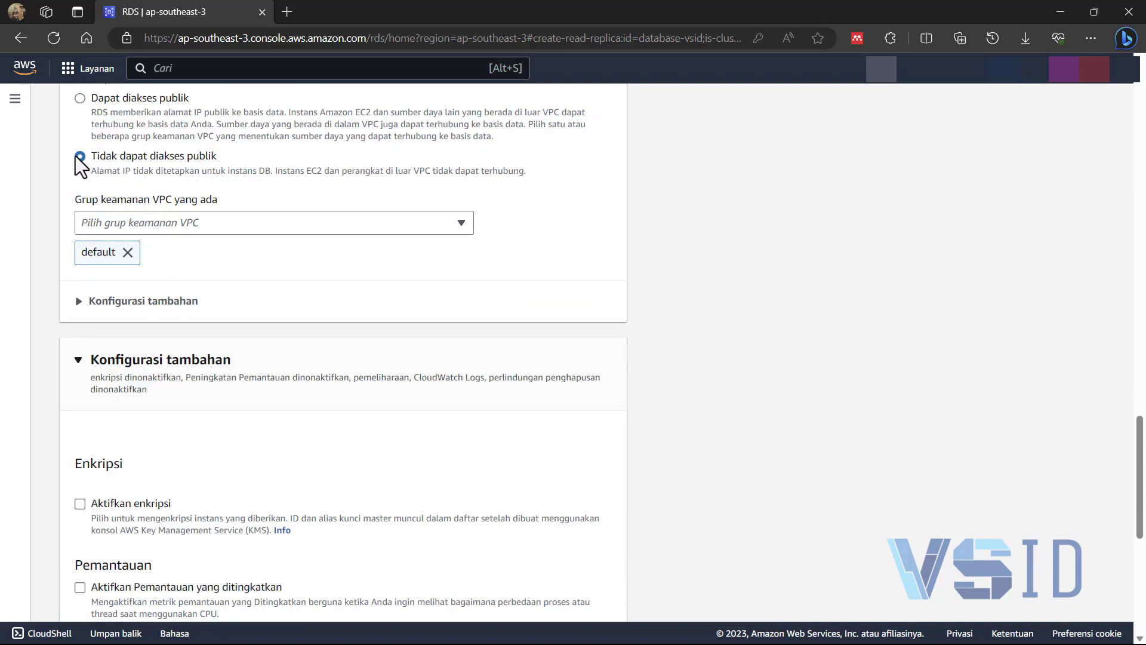
scroll(230, 315, "down", 6)
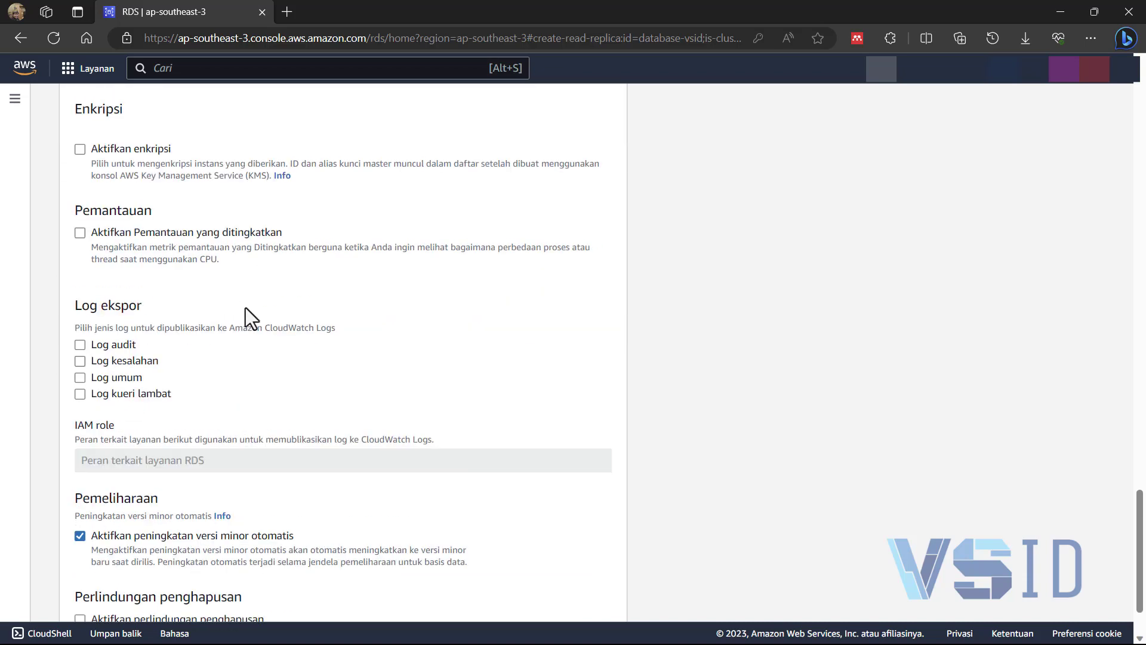
scroll(233, 334, "down", 2)
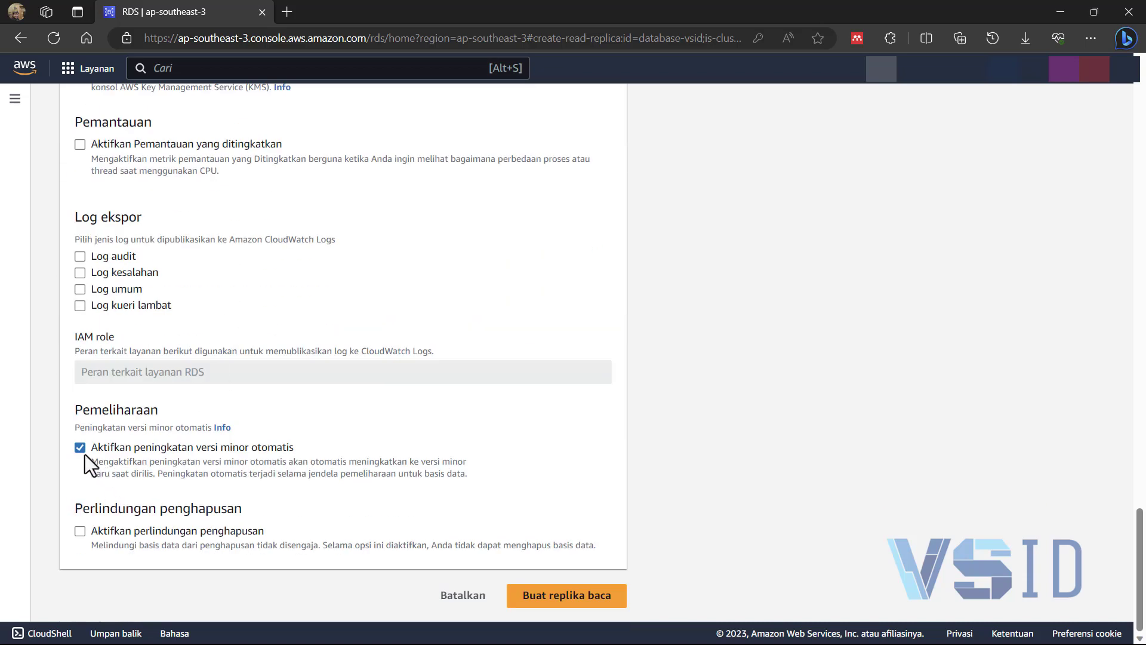
left_click(550, 597)
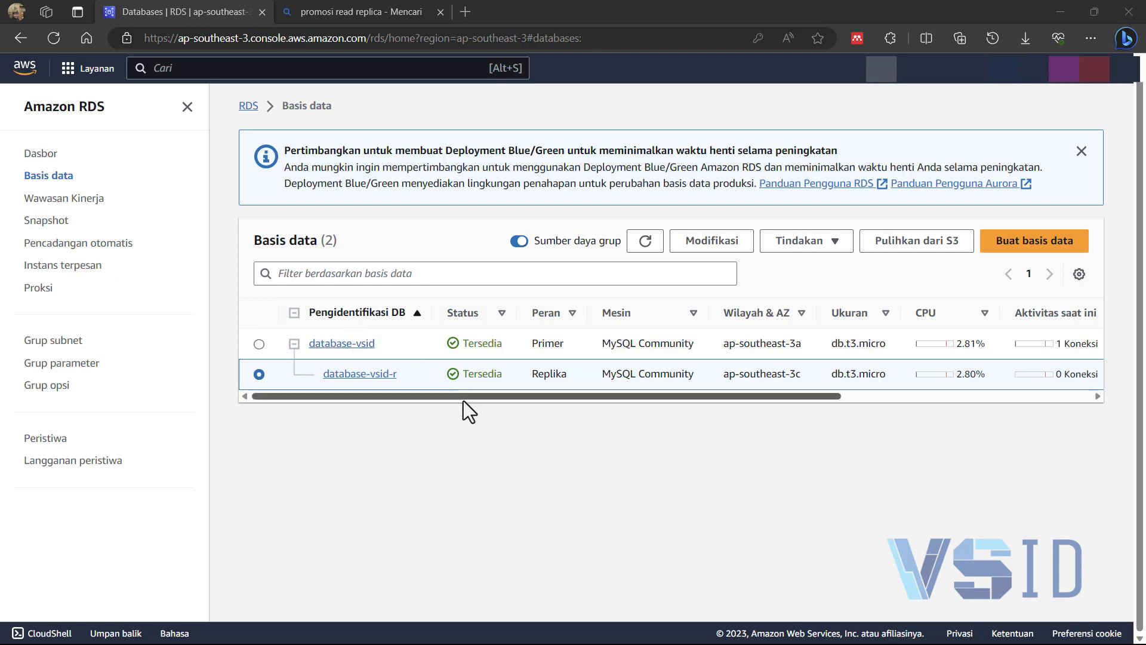
- Compare database-vsid and database-vsid-r in the database list by role, availability zone, size, connections, VPC and Multi-AZ
mouse_move(464, 396)
left_mouse_down()
mouse_move(695, 395)
mouse_move(485, 391)
left_mouse_up()
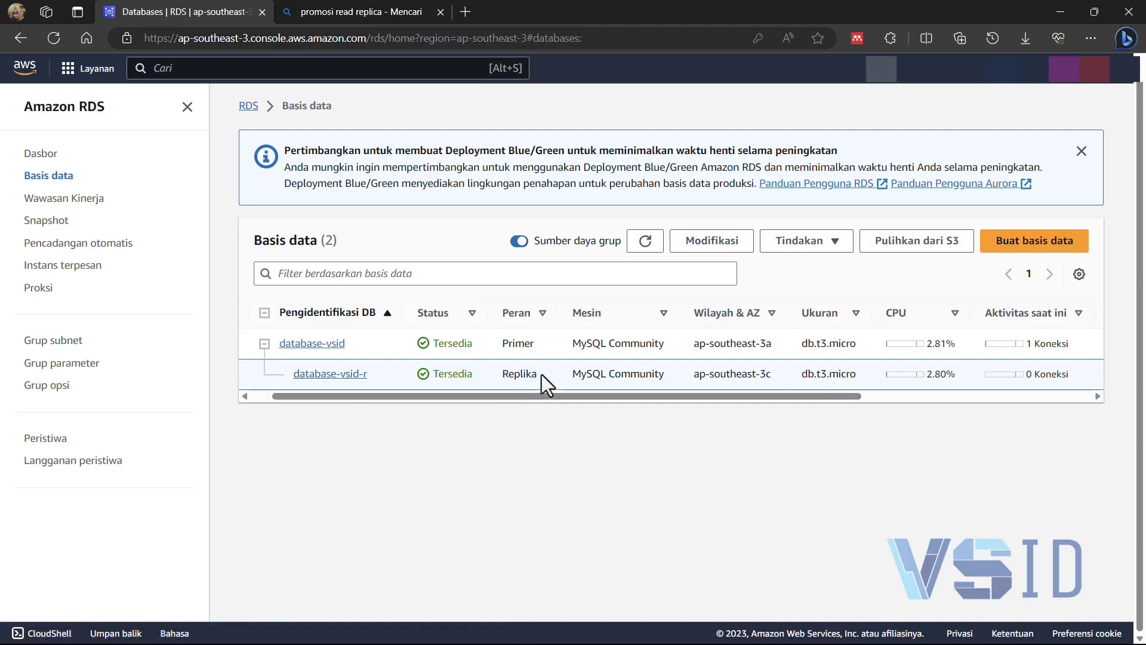
left_click_drag(575, 398, 758, 400)
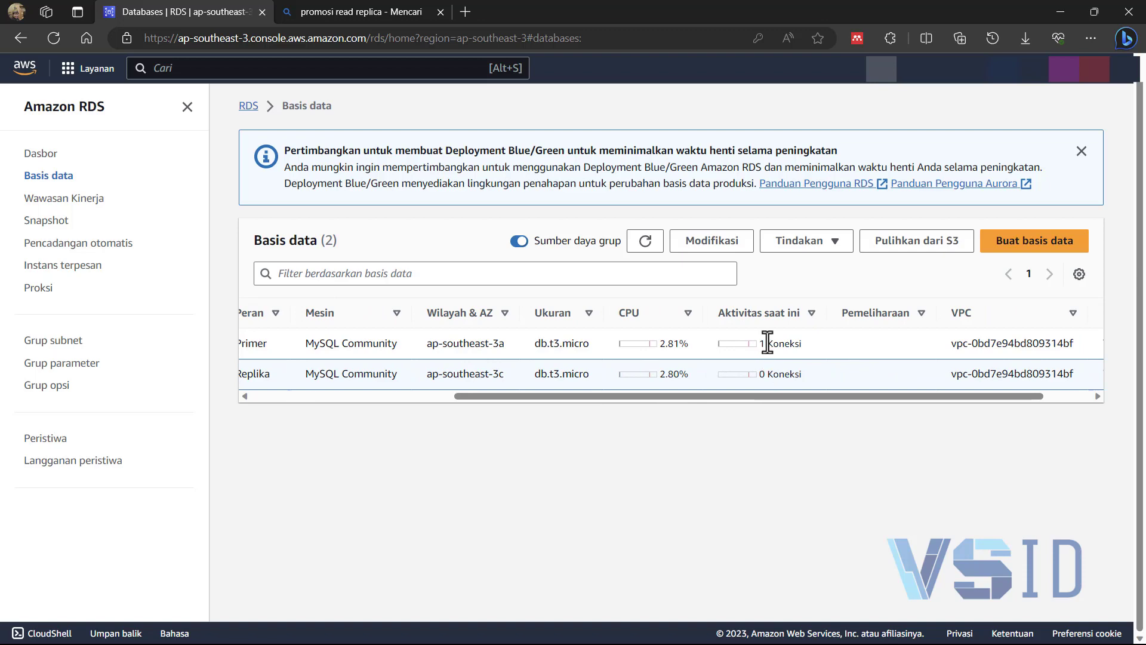
left_click_drag(747, 395, 414, 396)
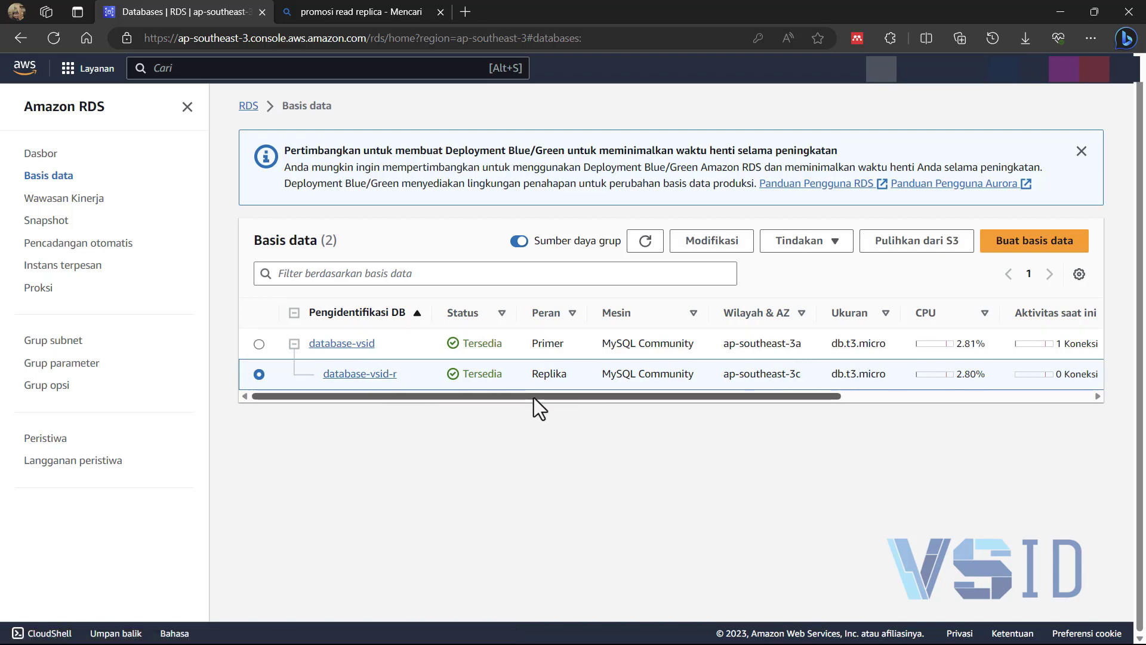
left_click_drag(534, 398, 428, 389)
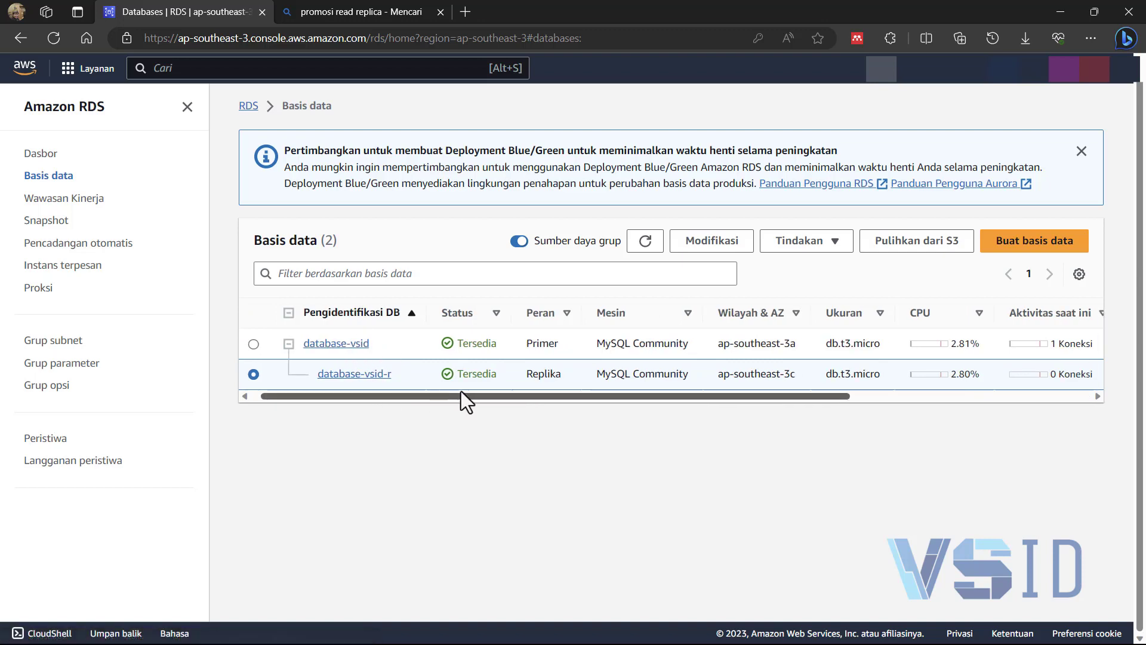
left_click_drag(461, 392, 950, 399)
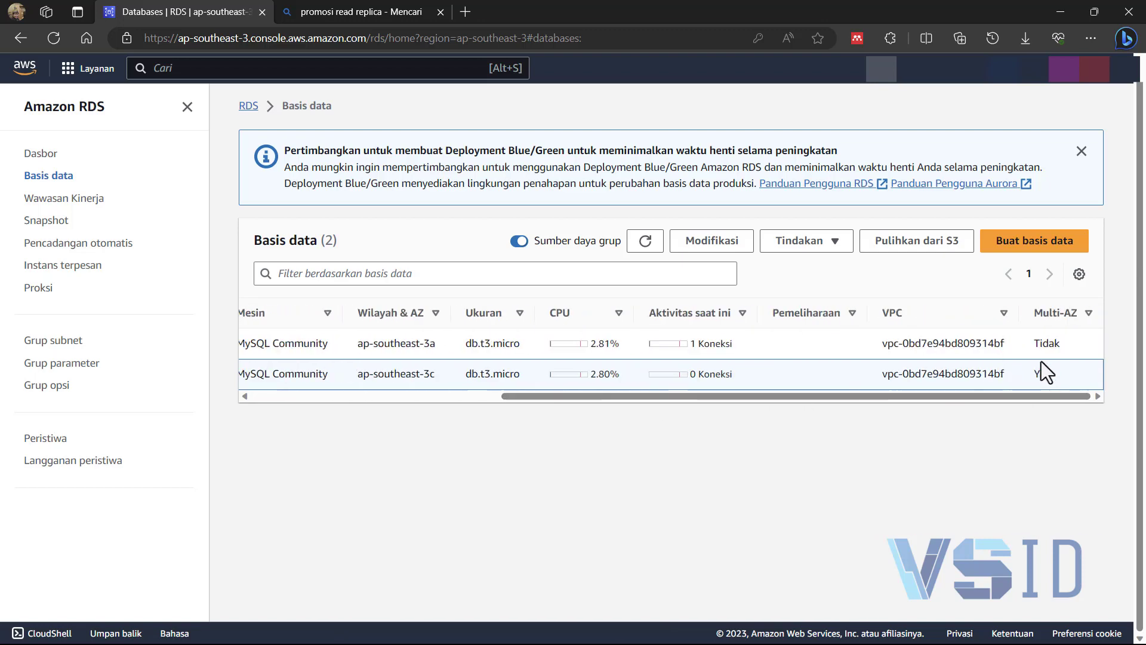
left_click_drag(1005, 396, 707, 396)
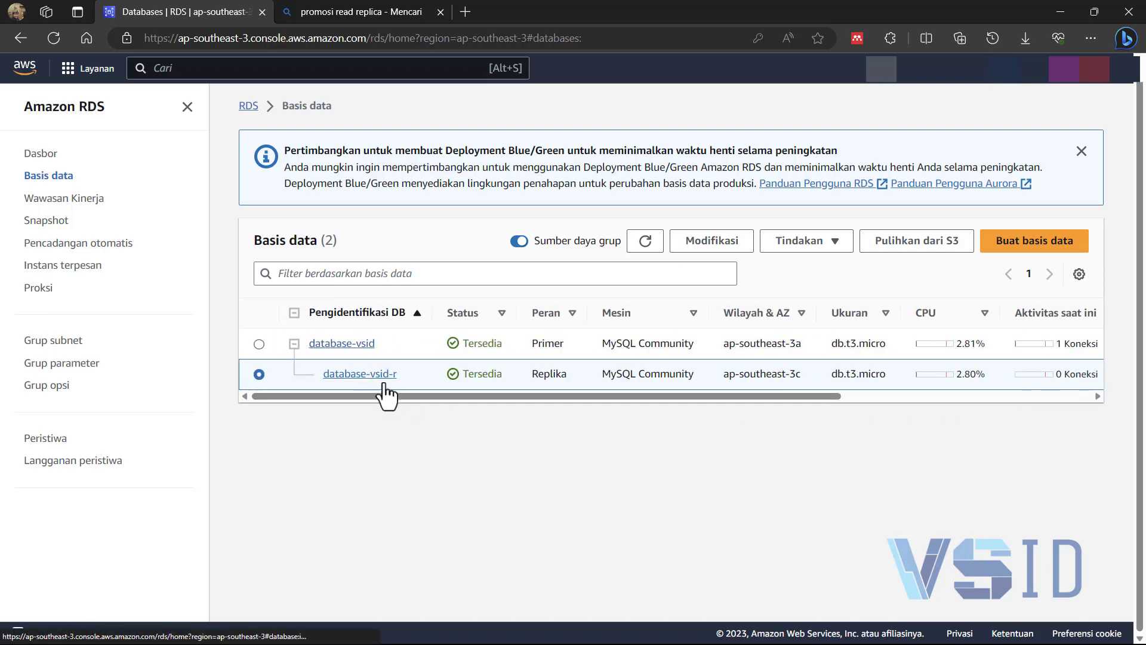
left_click_drag(411, 396, 466, 398)
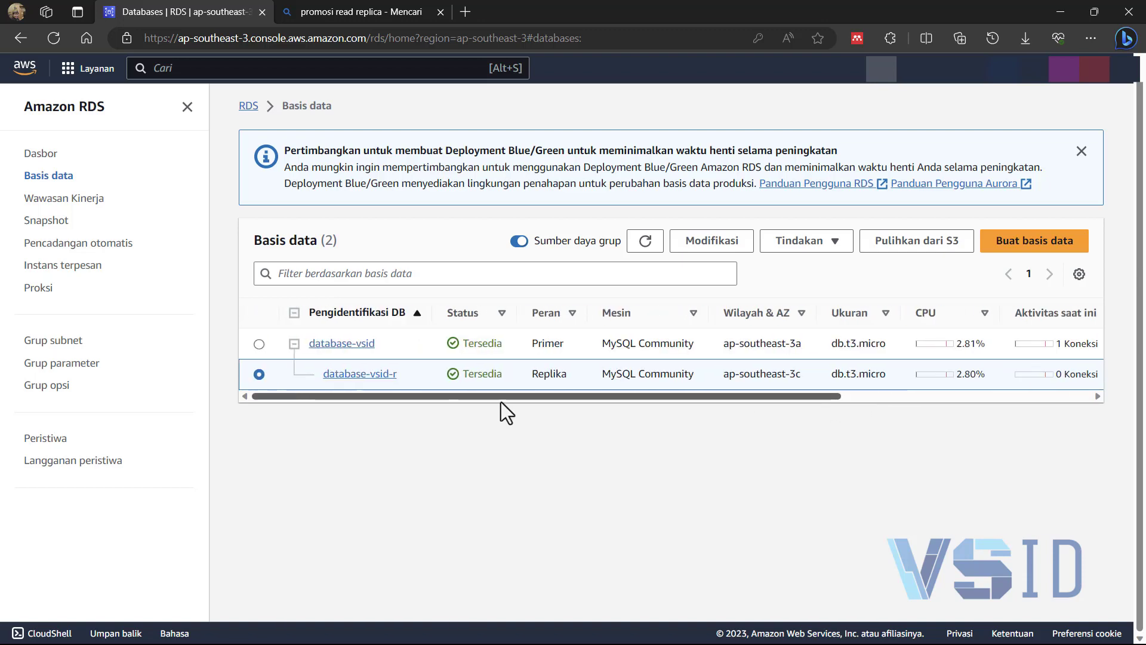
left_click_drag(646, 396, 996, 396)
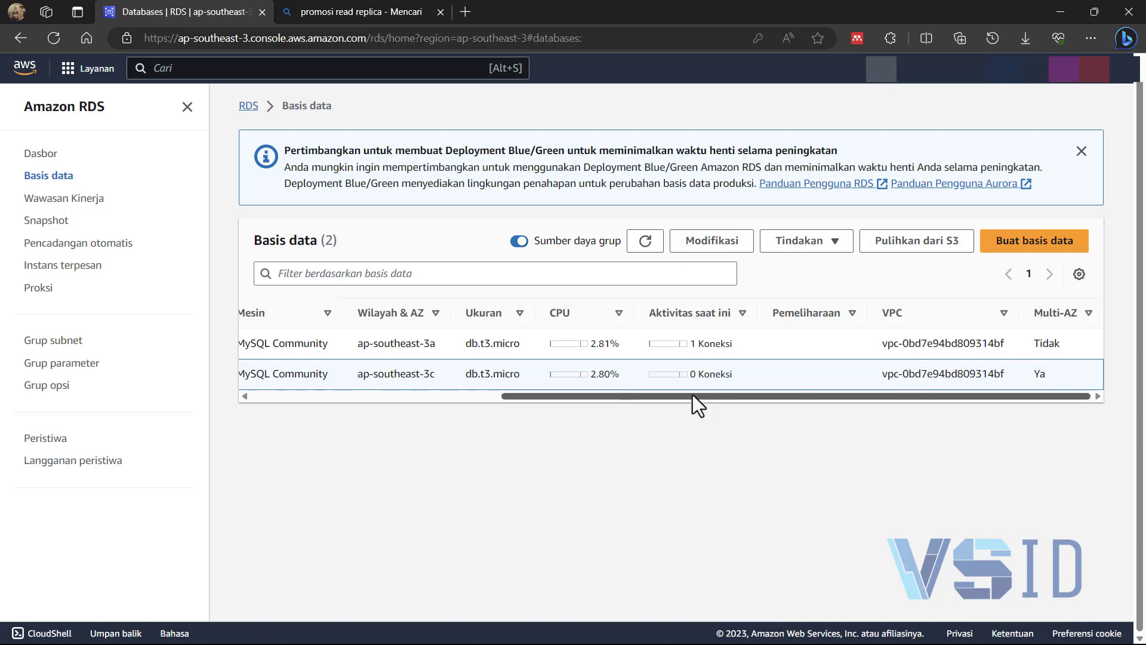
left_click_drag(693, 395, 367, 400)
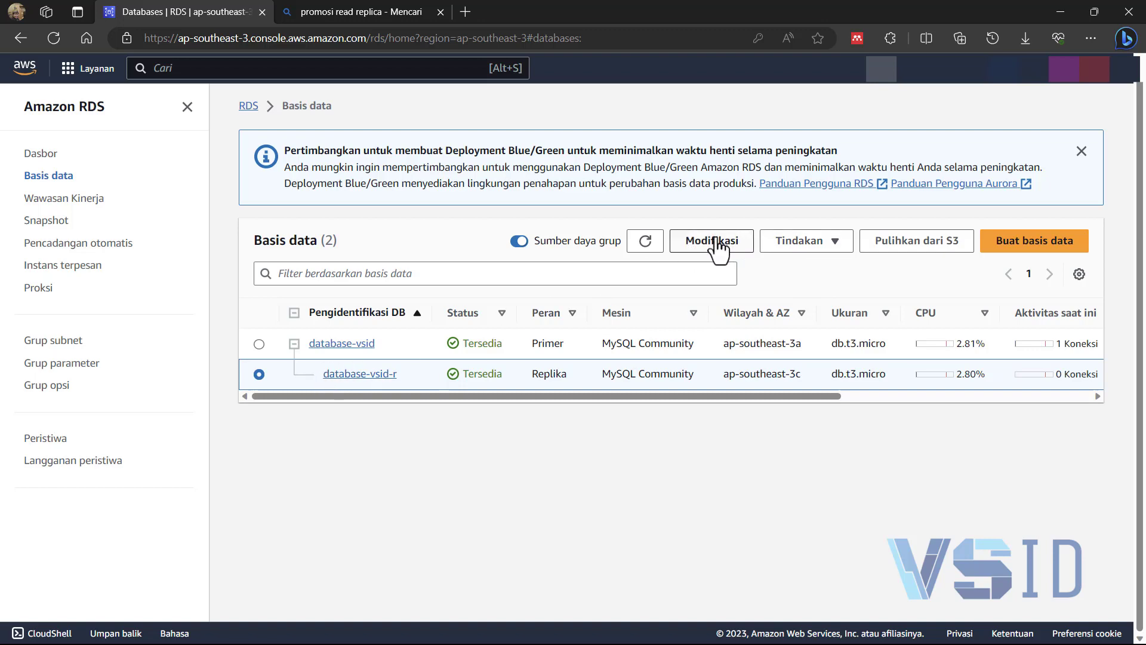
- Promote the read replica database-vsid-r with automated backups, 1-day retention and no backup window preference, and check both instances in the database list
left_click(839, 245)
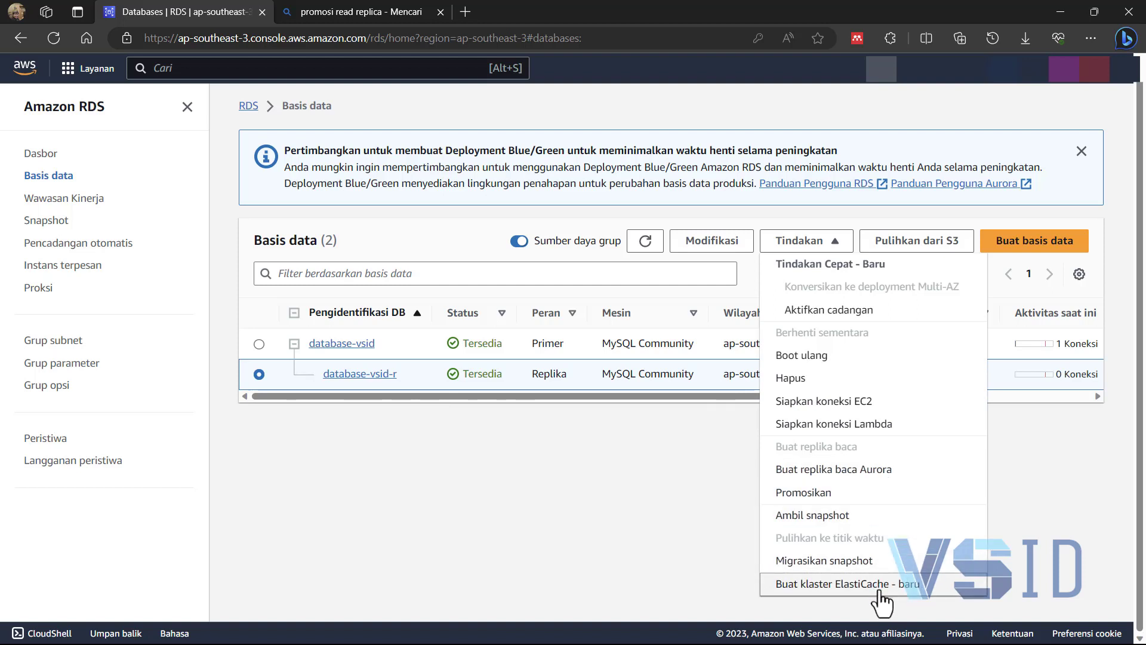
left_click(839, 496)
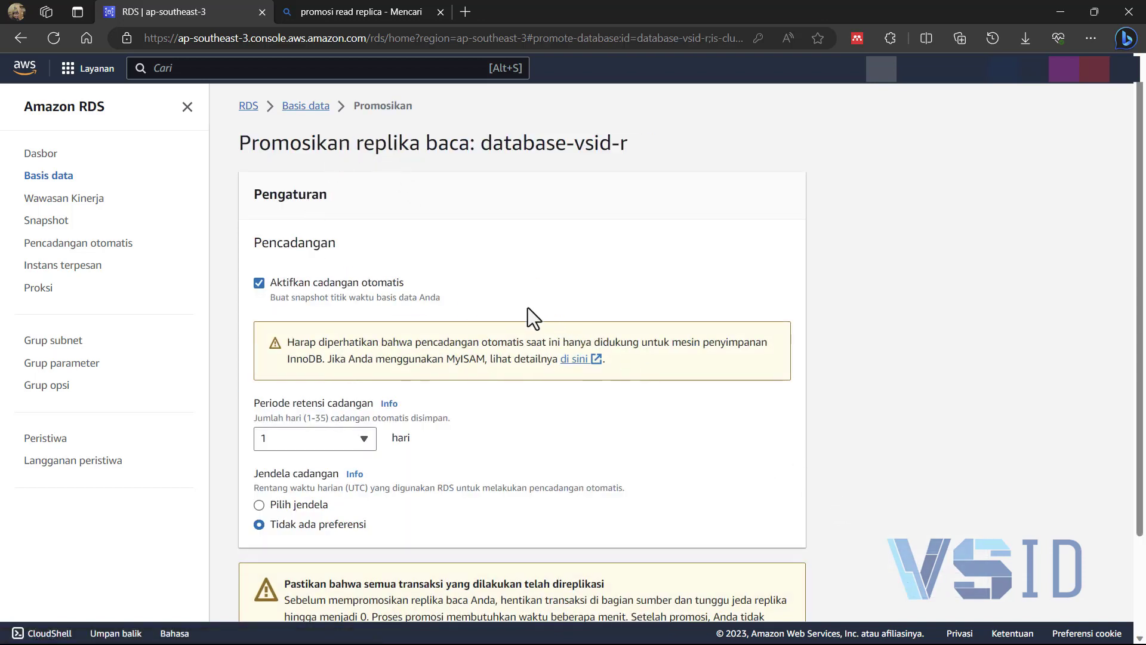
scroll(529, 311, "down", 1)
scroll(607, 334, "up", 1)
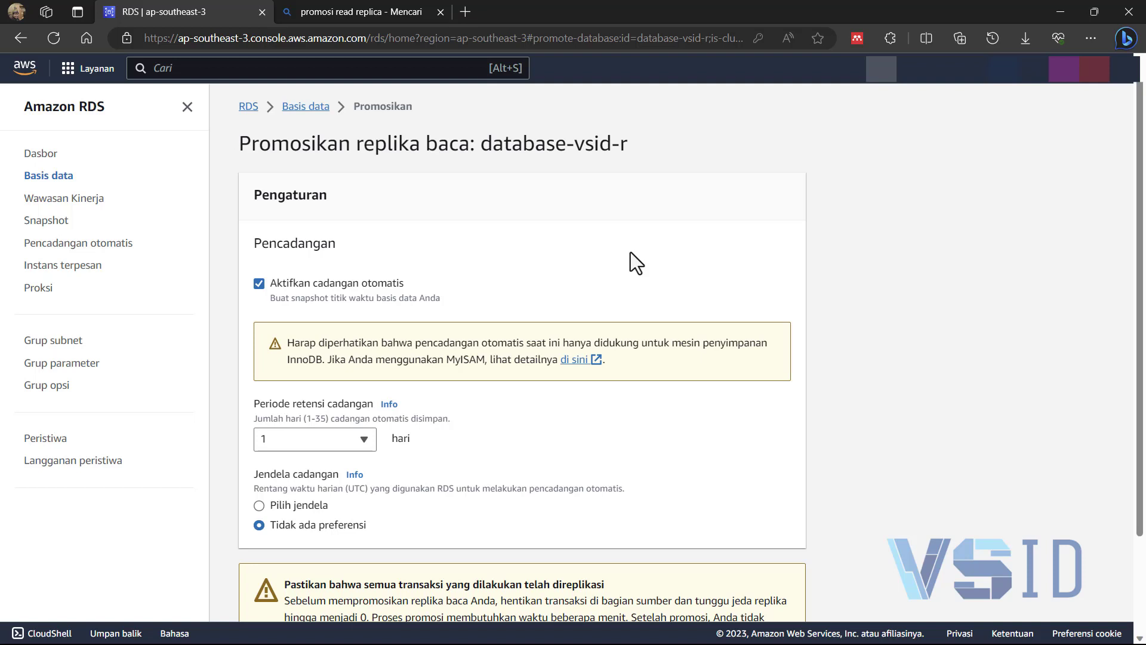
scroll(537, 317, "down", 2)
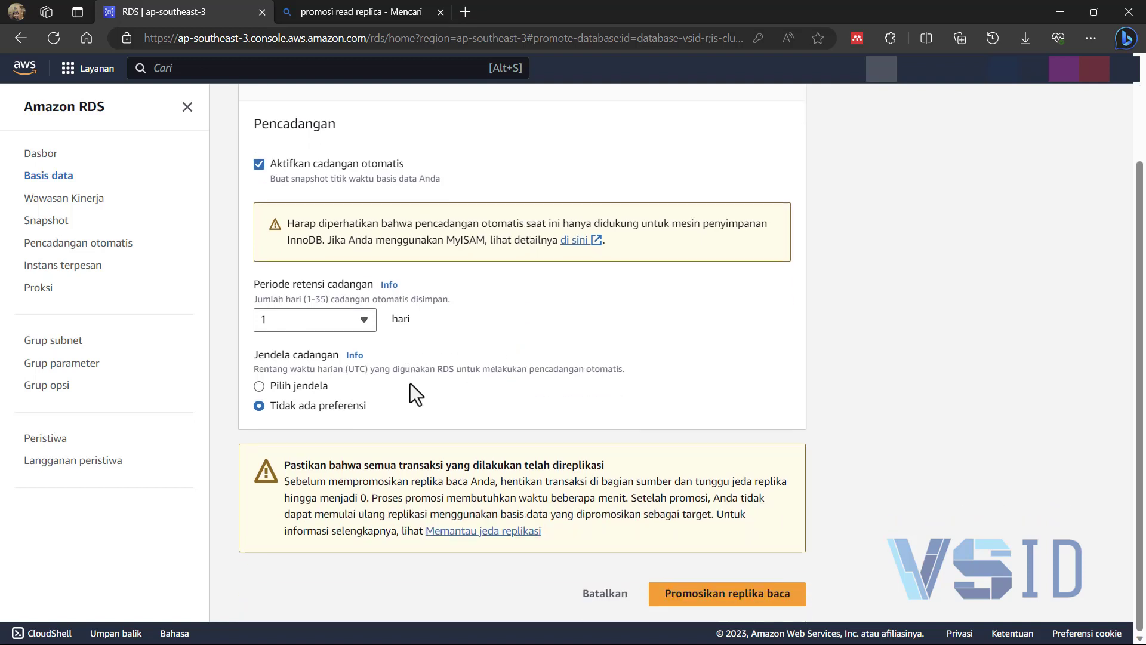
scroll(410, 385, "up", 2)
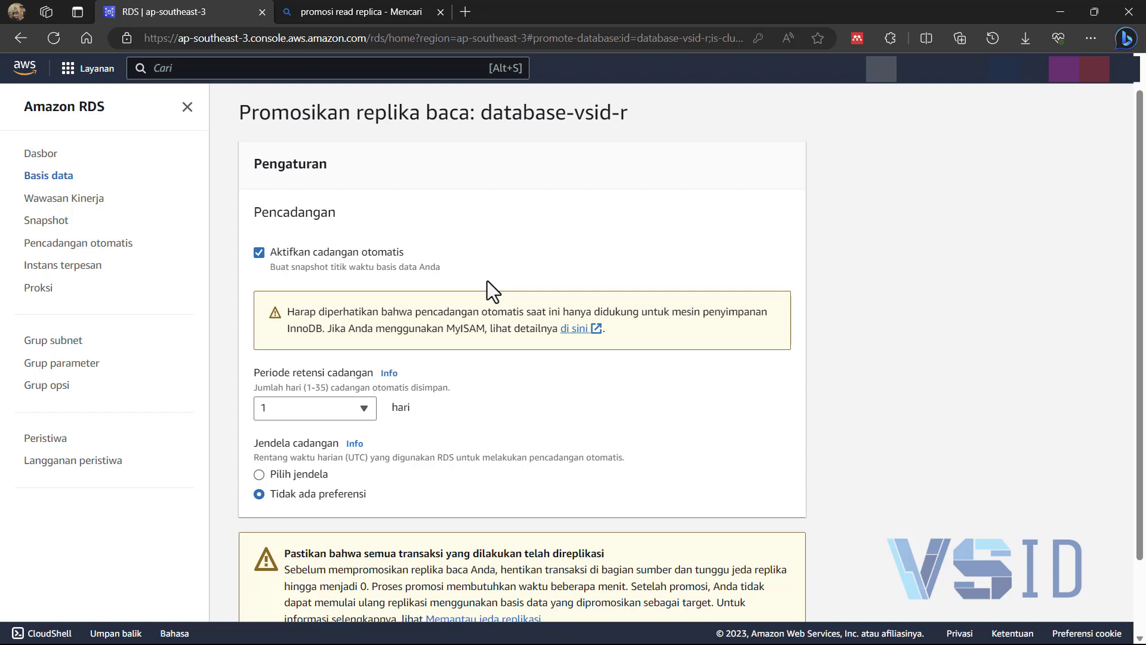
scroll(496, 379, "down", 2)
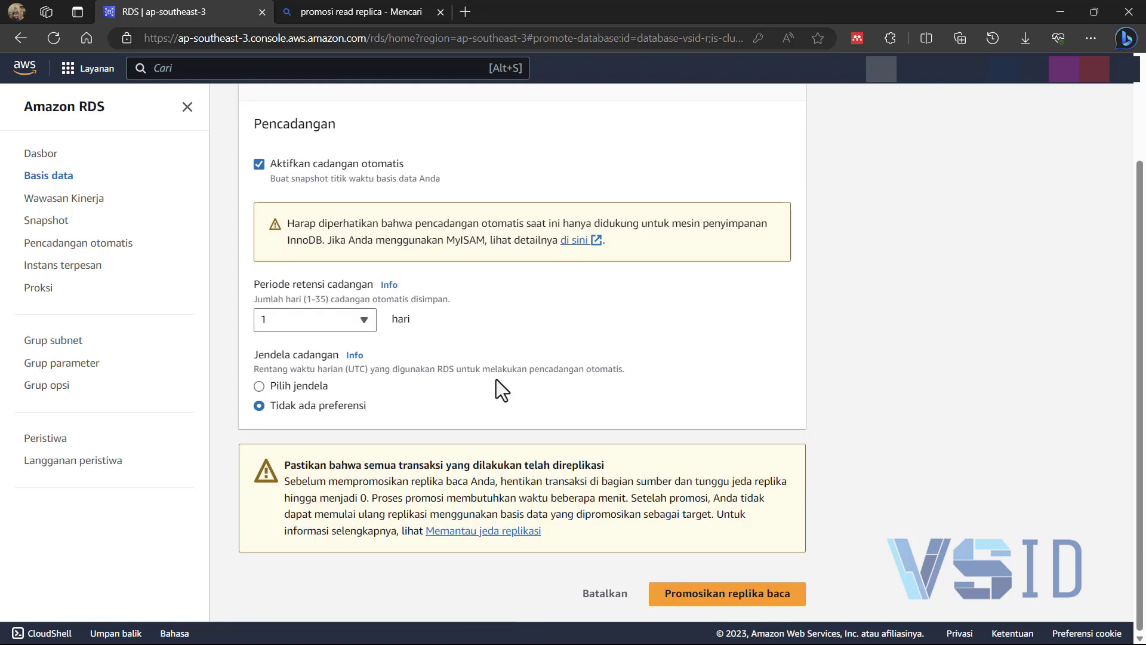
left_click(705, 600)
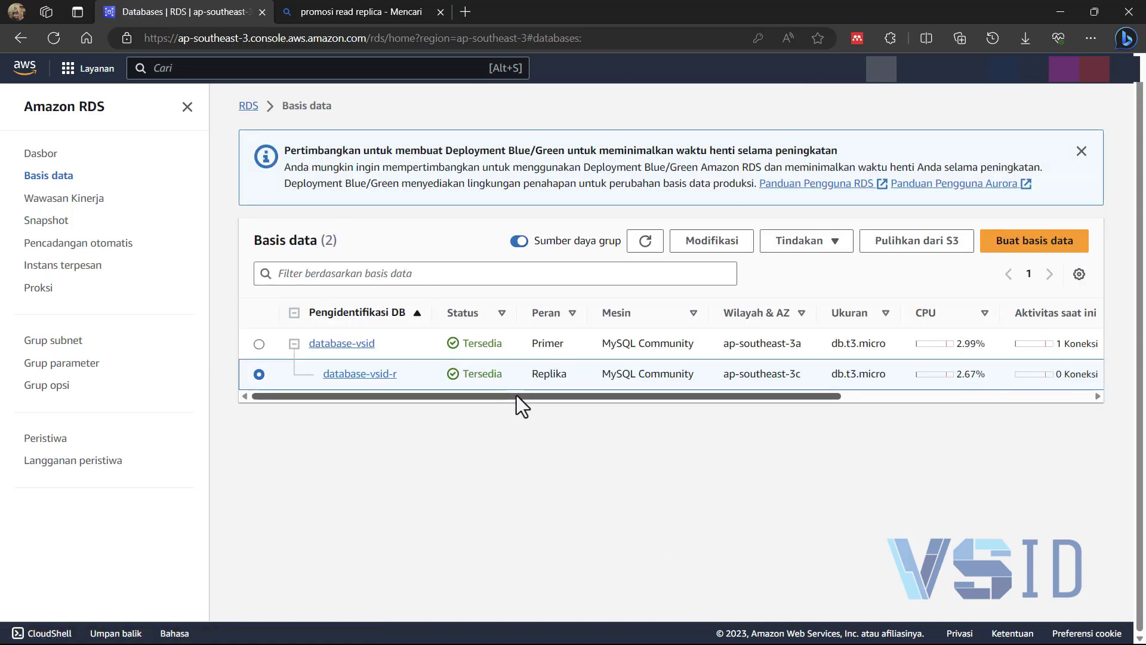
left_click_drag(517, 396, 891, 389)
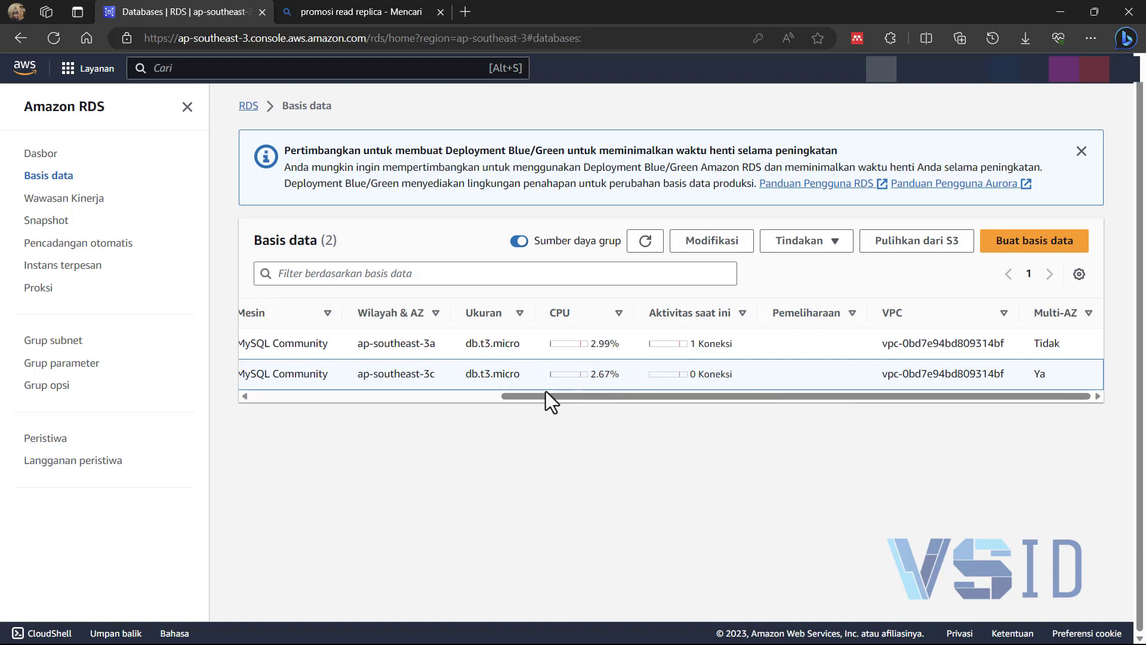
left_click_drag(539, 399, 191, 402)
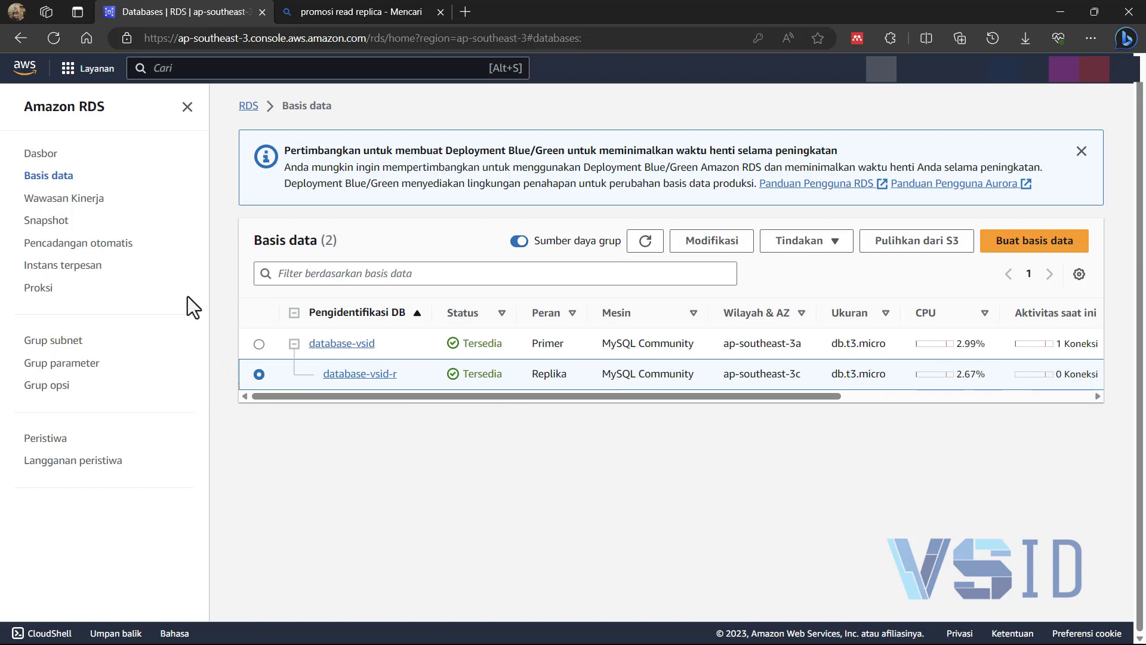